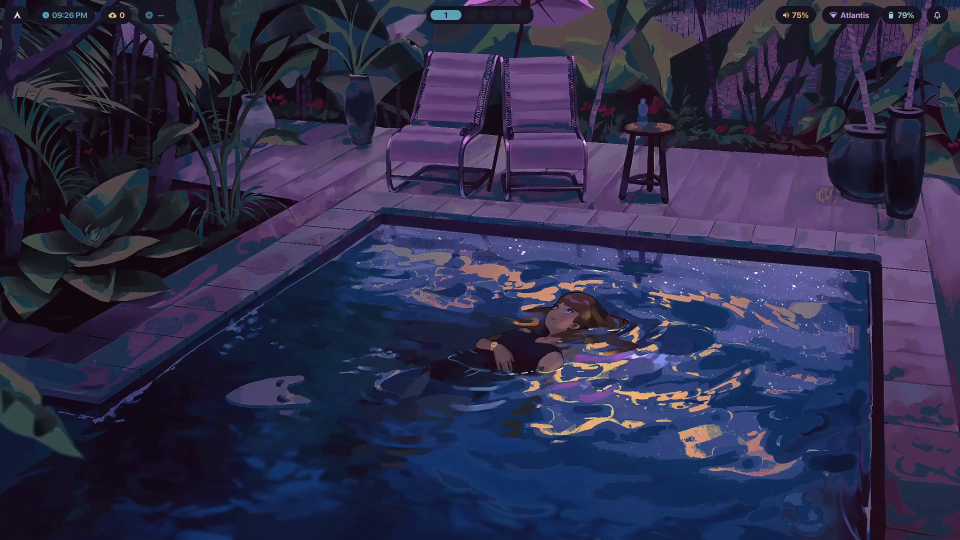
- Set clouds.jpg as the wallpaper and try the e-ink theme
{"action": "key", "text": "super+w"}
{"action": "key", "text": "Right"}
{"action": "key", "text": "Right"}
{"action": "key", "text": "Left"}
{"action": "key", "text": "Left"}
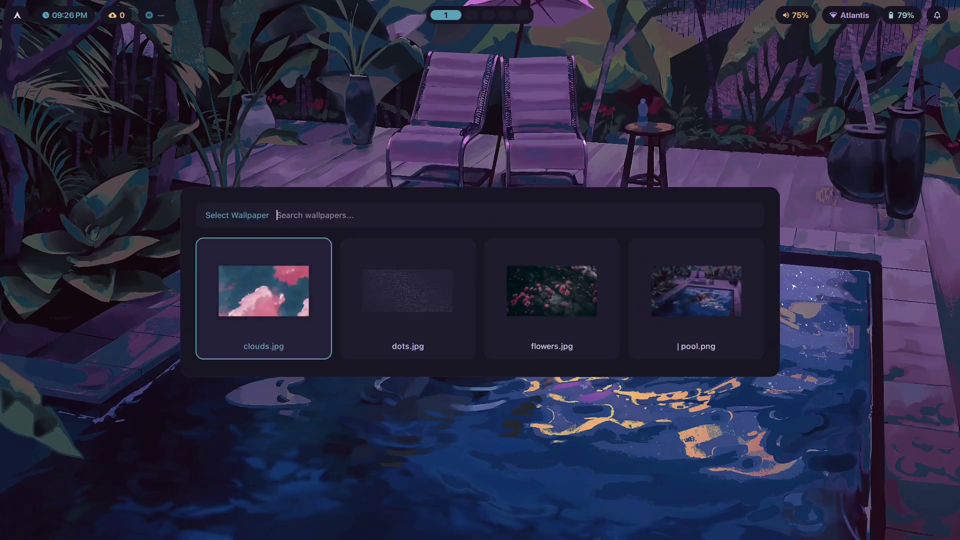
{"action": "key", "text": "Return"}
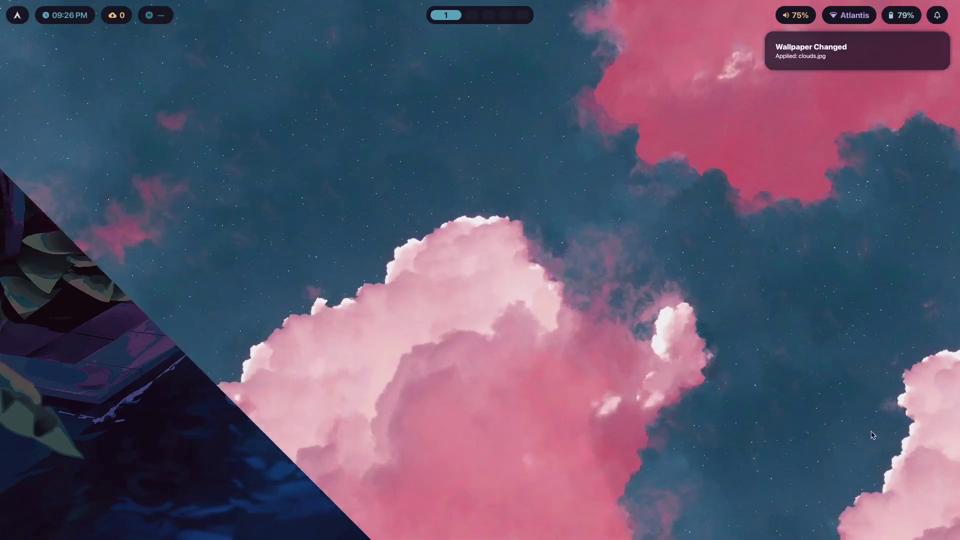
{"action": "key", "text": "super+t"}
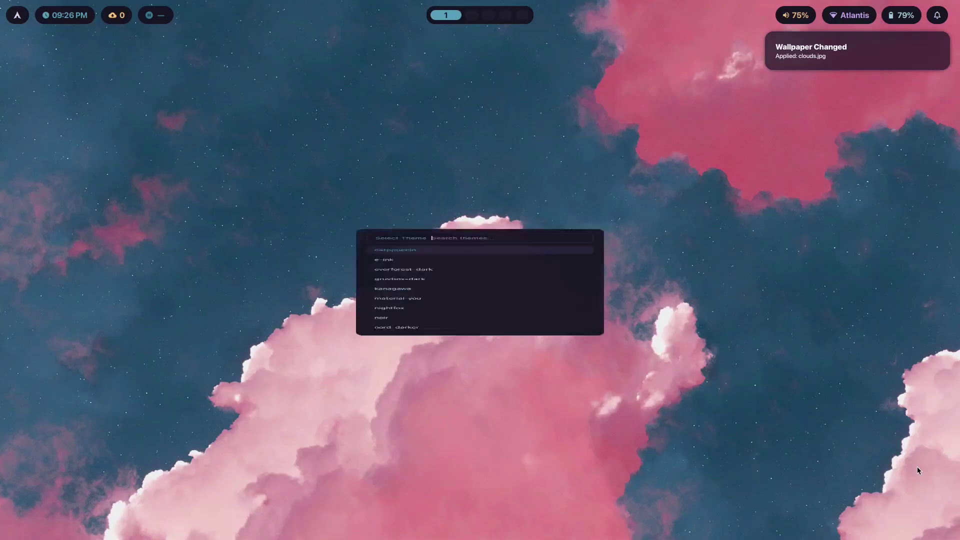
{"action": "key", "text": "Down"}
{"action": "key", "text": "Down"}
{"action": "key", "text": "Up"}
{"action": "key", "text": "Return"}
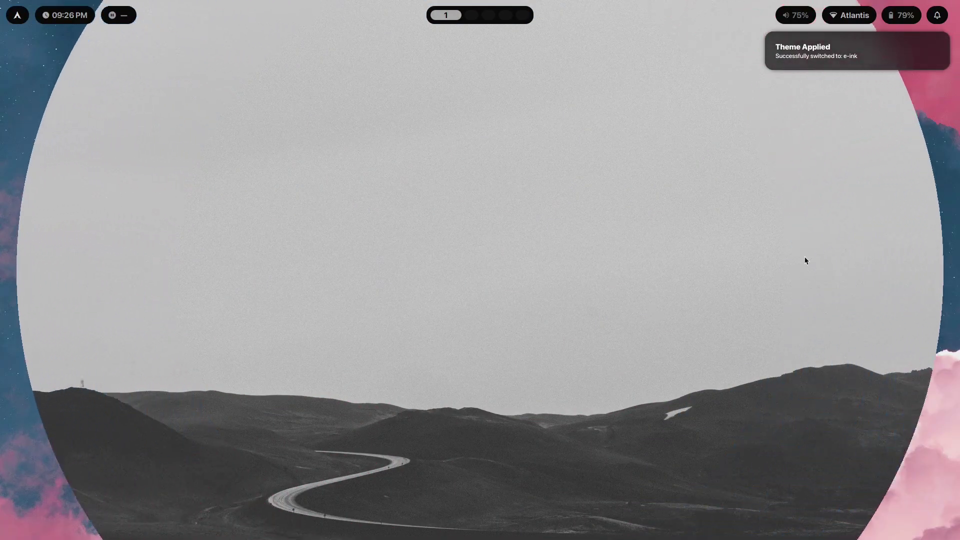
- Switch the theme to everforest-dark, then to rose-pine
{"action": "key", "text": "super+t"}
{"action": "key", "text": "Down"}
{"action": "key", "text": "Down"}
{"action": "key", "text": "Down"}
{"action": "key", "text": "Up"}
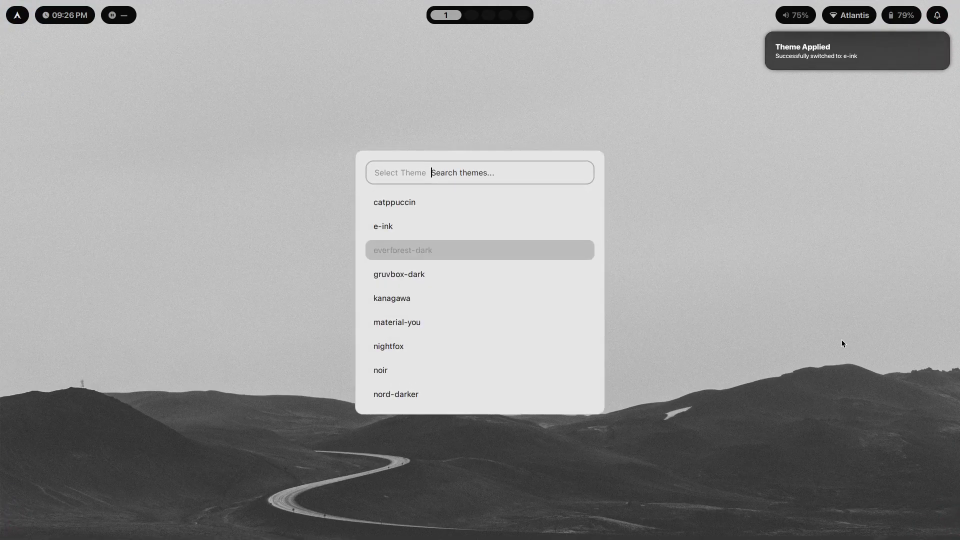
{"action": "key", "text": "Return"}
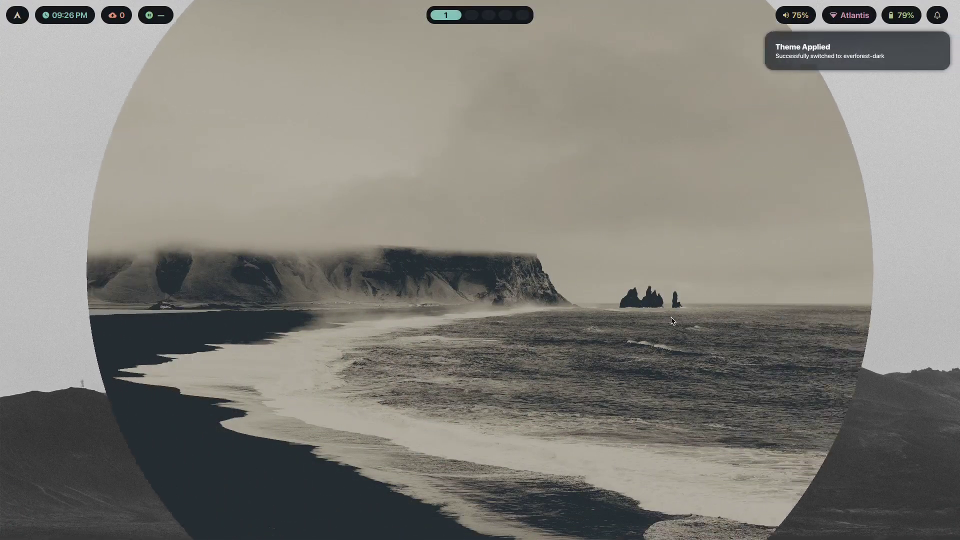
{"action": "key", "text": "super+t"}
{"action": "key", "text": "Up"}
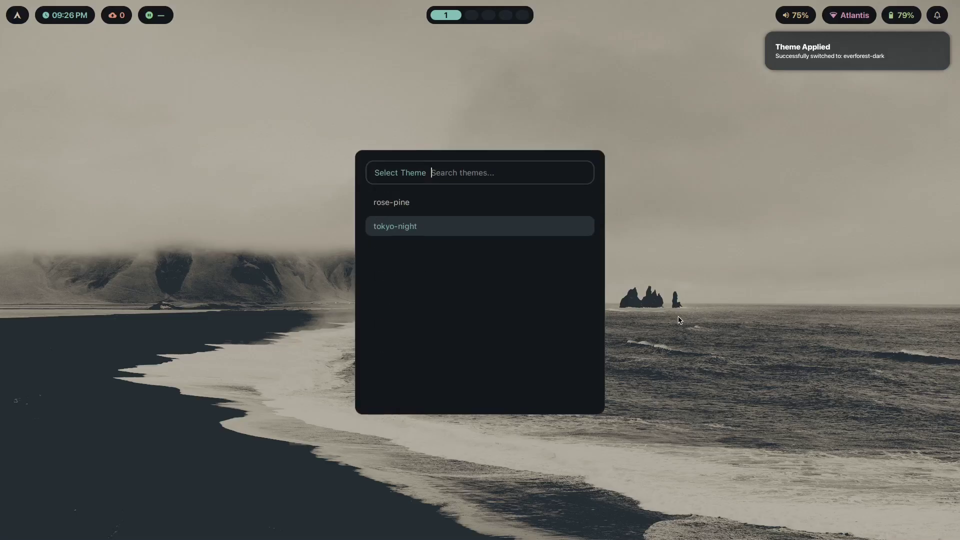
{"action": "key", "text": "Up"}
{"action": "key", "text": "Return"}
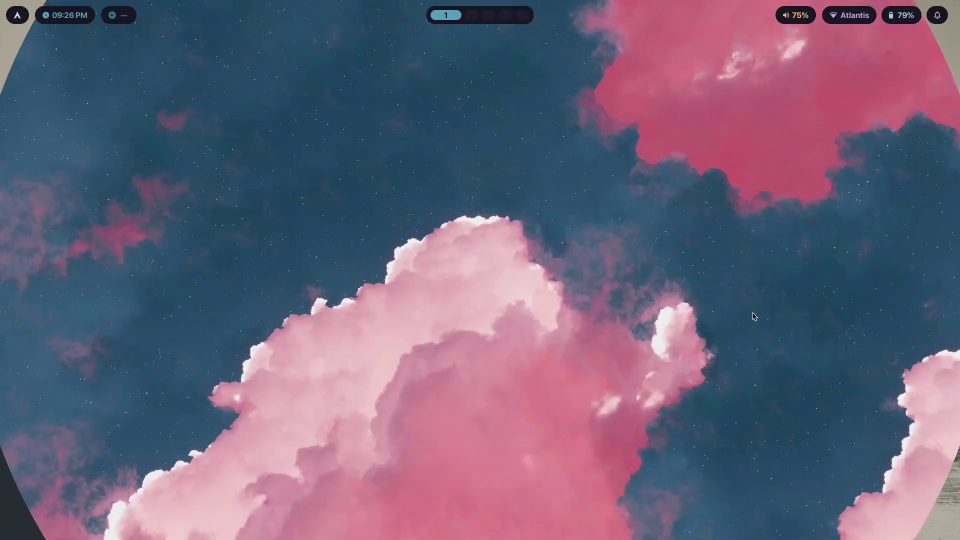
- Reapply the pool.png night pool wallpaper
{"action": "key", "text": "super+w"}
{"action": "key", "text": "Right"}
{"action": "key", "text": "Right"}
{"action": "key", "text": "Right"}
{"action": "left_click", "coordinate": [754, 317]}
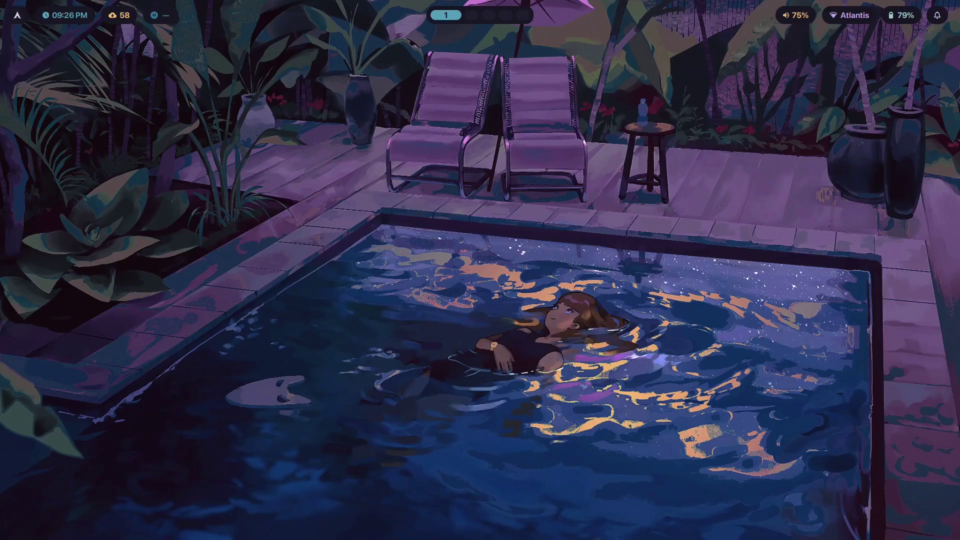
- Launch nvim in a new terminal, enter insert mode, and enlarge the terminal font
{"action": "key", "text": "super+Return"}
{"action": "type", "text": "nvim"}
{"action": "key", "text": "Return"}
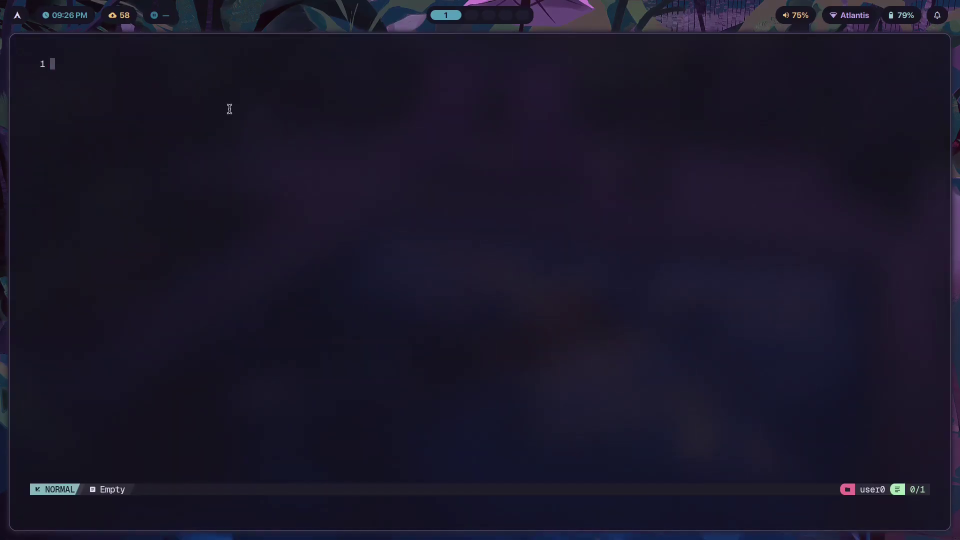
{"action": "key", "text": "i"}
{"action": "key", "text": "ctrl+shift+plus"}
{"action": "key", "text": "ctrl+shift+plus"}
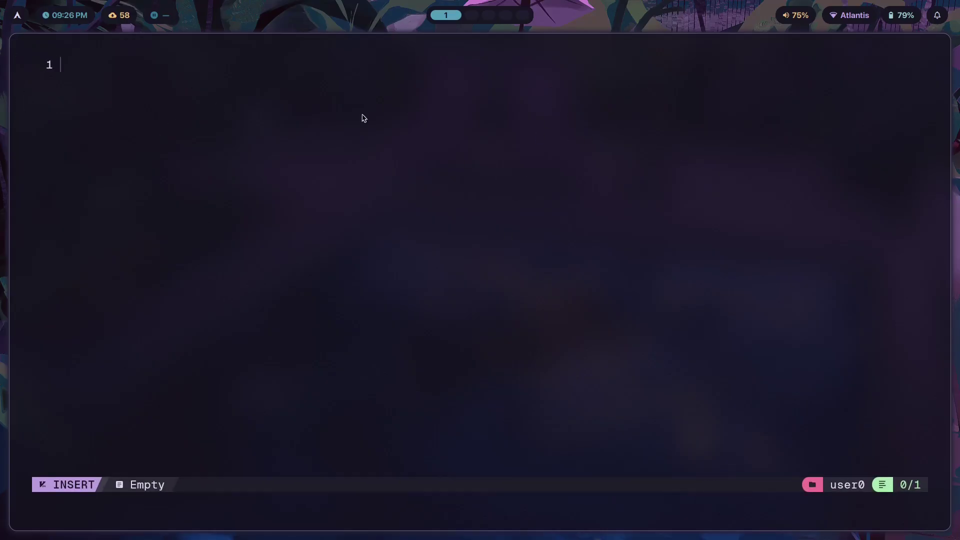
- Write the heading 'Vision, mission and principles' with a 'Vision:' line two lines below
{"action": "key", "text": "super+2"}
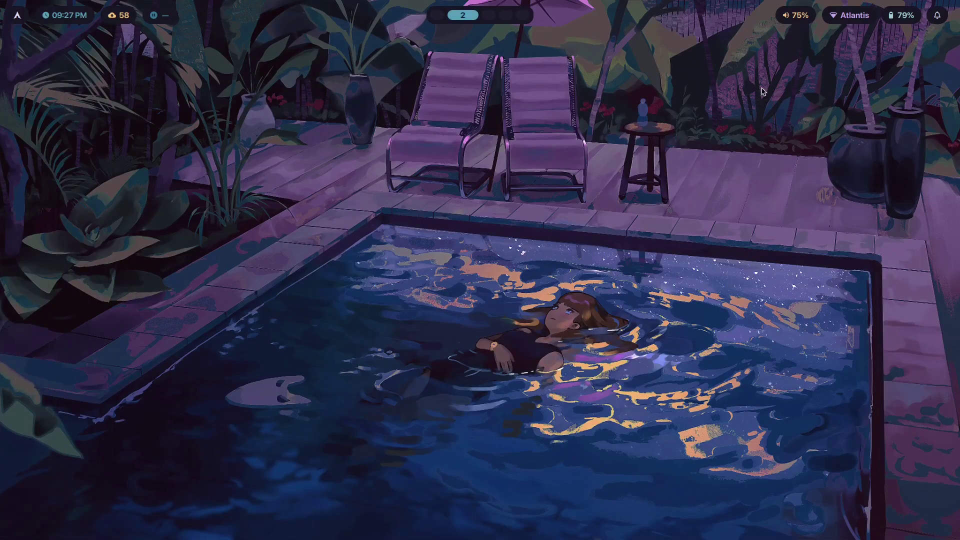
{"action": "key", "text": "super+1"}
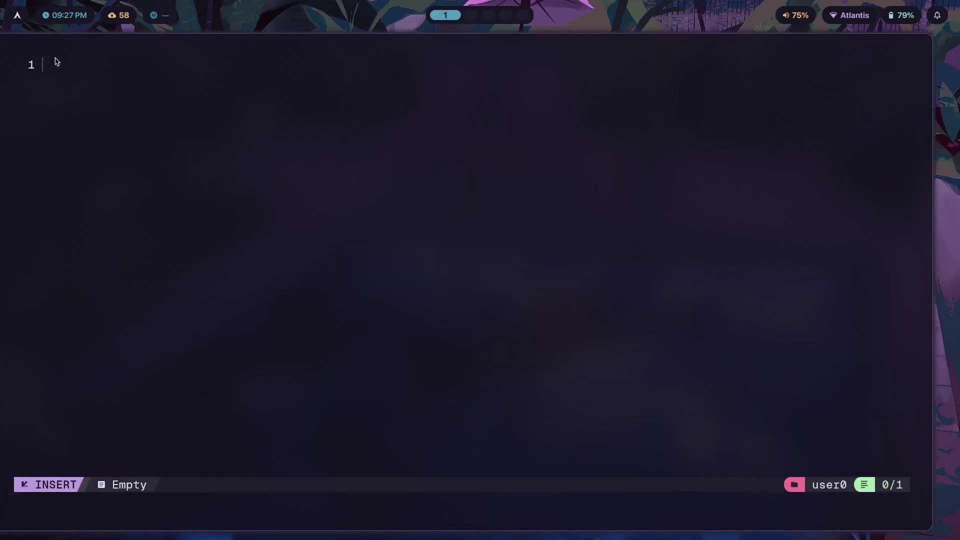
{"action": "type", "text": "Visio"}
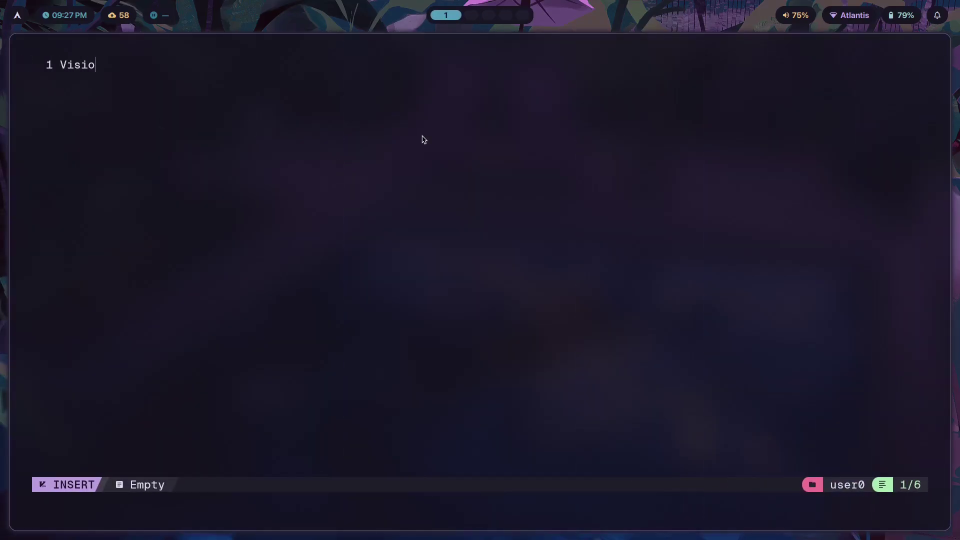
{"action": "type", "text": "n  mission and"}
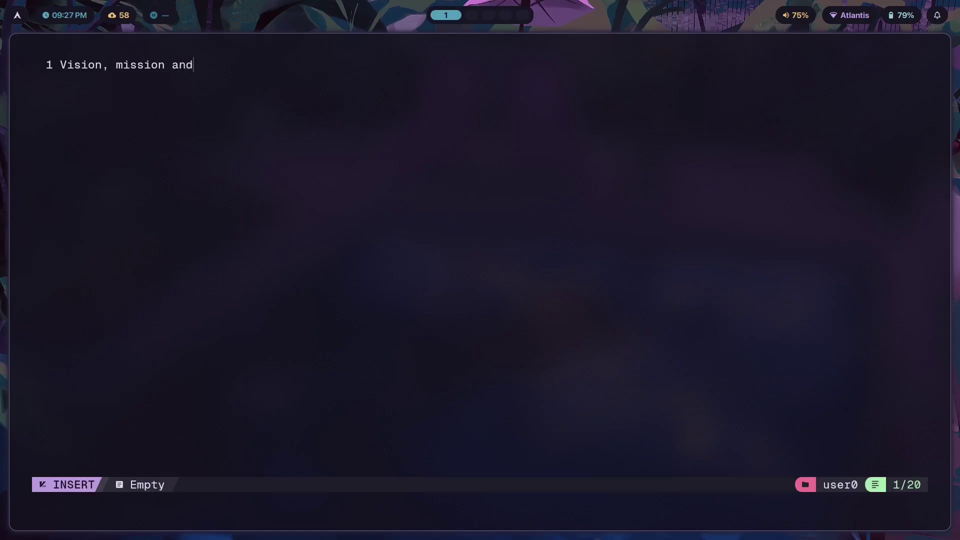
{"action": "type", "text": " principles"}
{"action": "key", "text": "Return"}
{"action": "key", "text": "Return"}
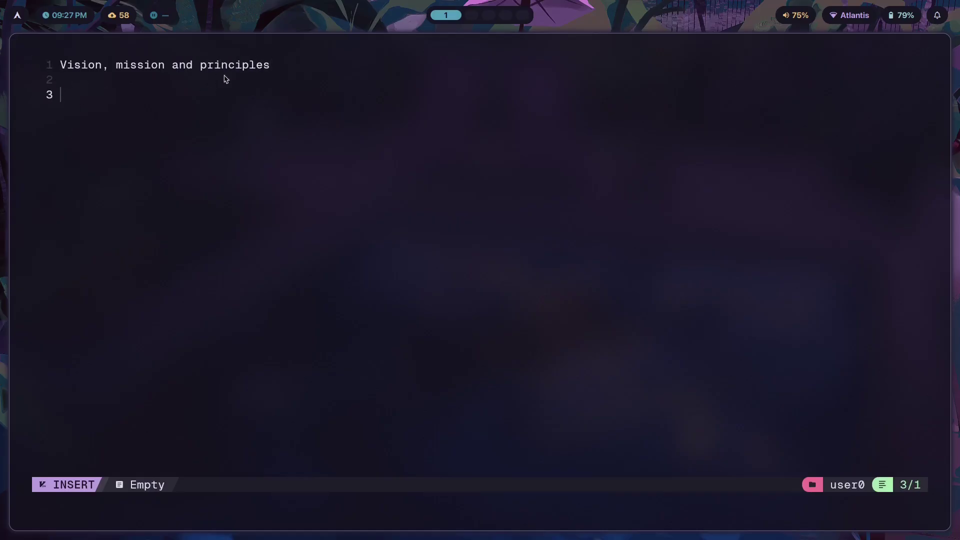
{"action": "type", "text": "Vision:"}
{"action": "key", "text": "Return"}
- Undo the stray 'k', resume typing after 'Vision:', then switch to workspace 2
{"action": "type", "text": "k"}
{"action": "key", "text": "Escape"}
{"action": "key", "text": "k"}
{"action": "key", "text": "u"}
{"action": "key", "text": "k"}
{"action": "key", "text": "dollar"}
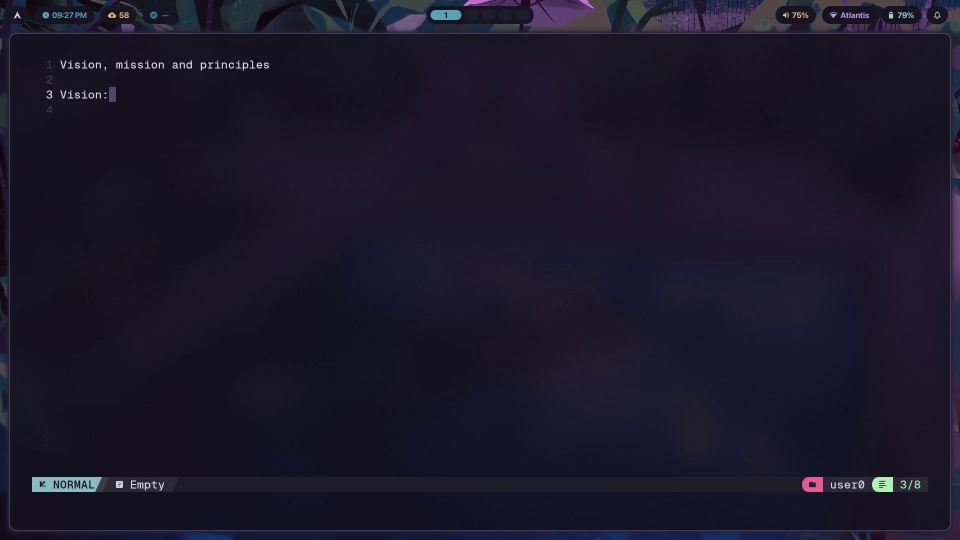
{"action": "key", "text": "a"}
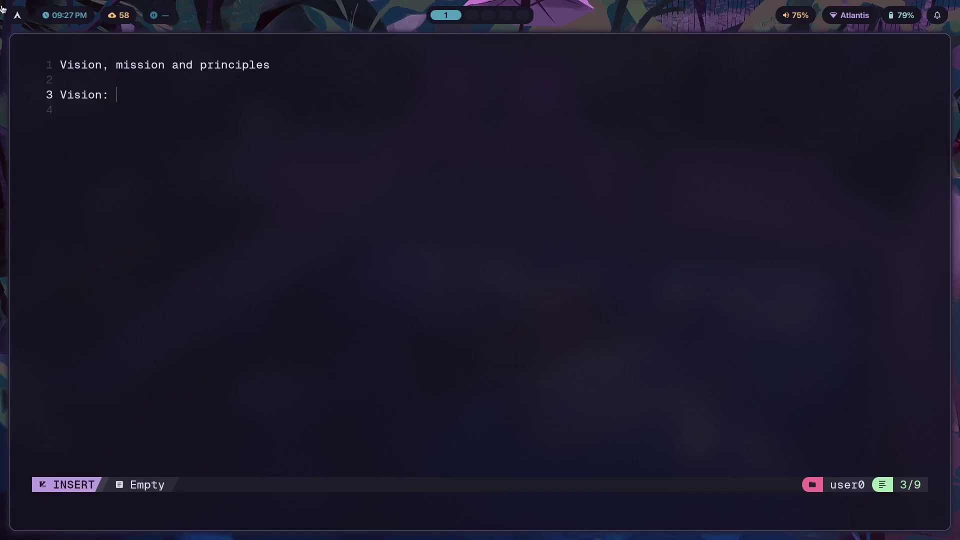
{"action": "key", "text": "super+2"}
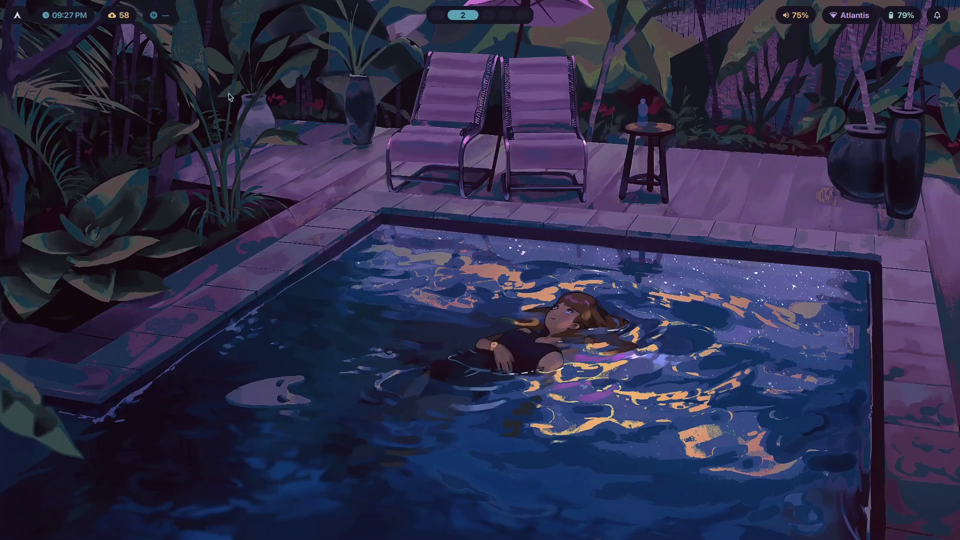
- Open and close the wallpaper and theme pickers, then return to the note on workspace 1
{"action": "key", "text": "super+w"}
{"action": "key", "text": "Escape"}
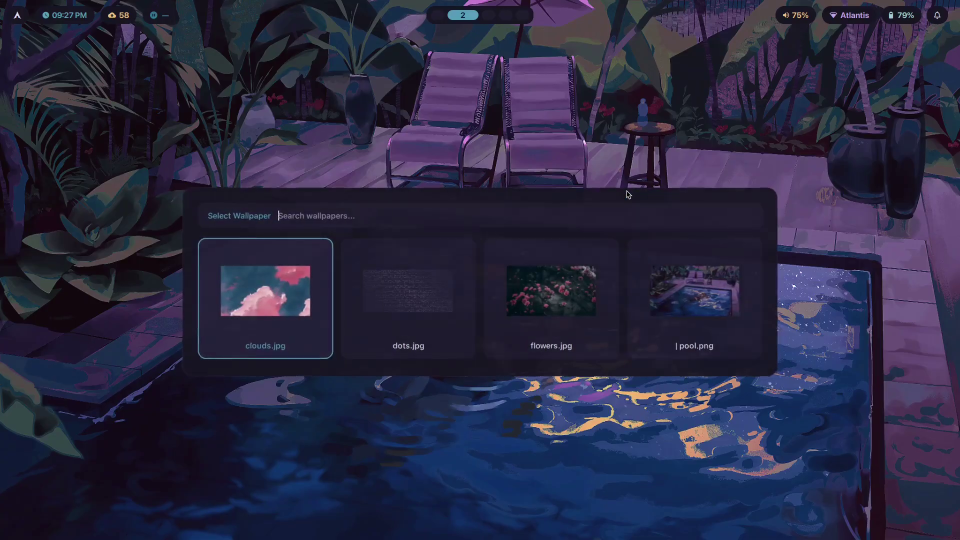
{"action": "key", "text": "super+t"}
{"action": "key", "text": "Down"}
{"action": "key", "text": "Down"}
{"action": "key", "text": "Down"}
{"action": "key", "text": "Down"}
{"action": "key", "text": "Down"}
{"action": "key", "text": "Down"}
{"action": "key", "text": "Down"}
{"action": "key", "text": "Down"}
{"action": "key", "text": "Down"}
{"action": "key", "text": "Down"}
{"action": "key", "text": "Down"}
{"action": "key", "text": "Down"}
{"action": "key", "text": "Down"}
{"action": "key", "text": "Down"}
{"action": "key", "text": "Down"}
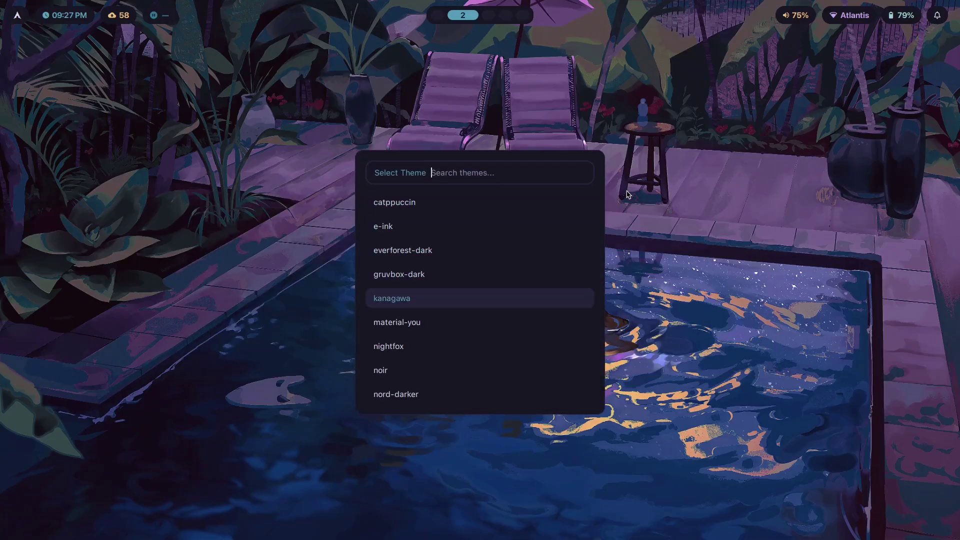
{"action": "key", "text": "Up"}
{"action": "key", "text": "Up"}
{"action": "key", "text": "Up"}
{"action": "key", "text": "Up"}
{"action": "key", "text": "Up"}
{"action": "key", "text": "Up"}
{"action": "key", "text": "Up"}
{"action": "key", "text": "Up"}
{"action": "key", "text": "Up"}
{"action": "key", "text": "Up"}
{"action": "key", "text": "Up"}
{"action": "key", "text": "Up"}
{"action": "key", "text": "Up"}
{"action": "key", "text": "Up"}
{"action": "key", "text": "Up"}
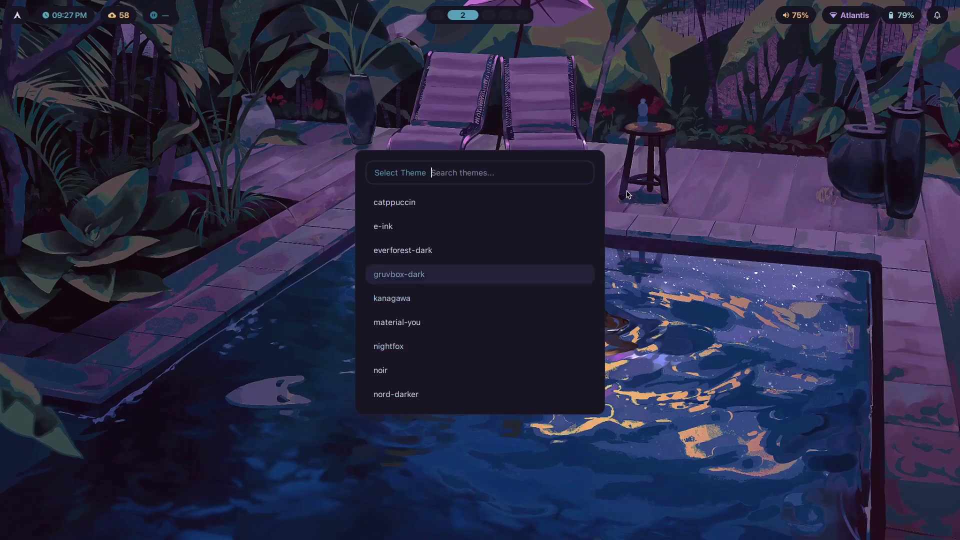
{"action": "key", "text": "Down"}
{"action": "key", "text": "Down"}
{"action": "key", "text": "Down"}
{"action": "key", "text": "Return"}
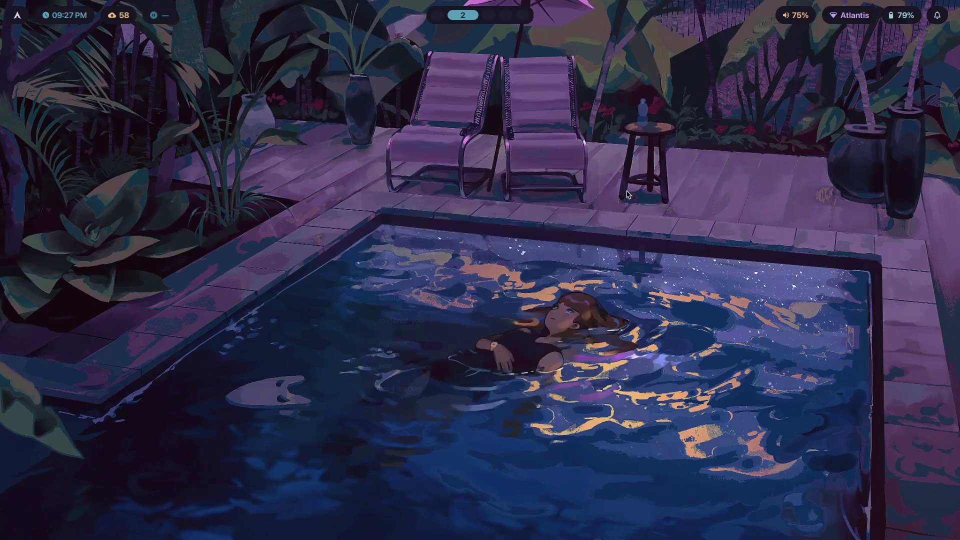
{"action": "key", "text": "super+1"}
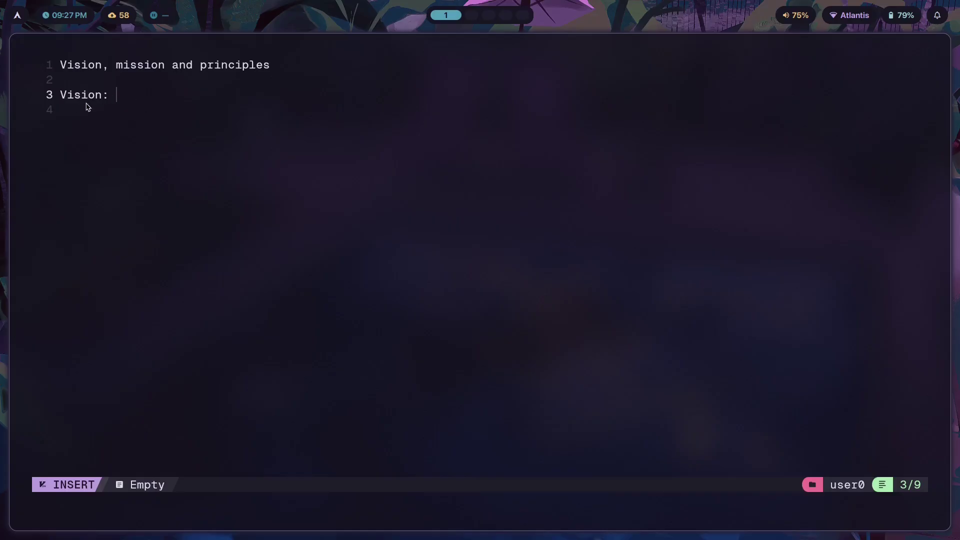
- Place the cursor after 'Vision:' on line 3 and remove the false start 'minimal,'
{"action": "left_click_drag", "start_coordinate": [128, 98], "coordinate": [50, 98]}
{"action": "left_click", "coordinate": [98, 122]}
{"action": "left_click", "coordinate": [118, 97]}
{"action": "type", "text": "minimal,"}
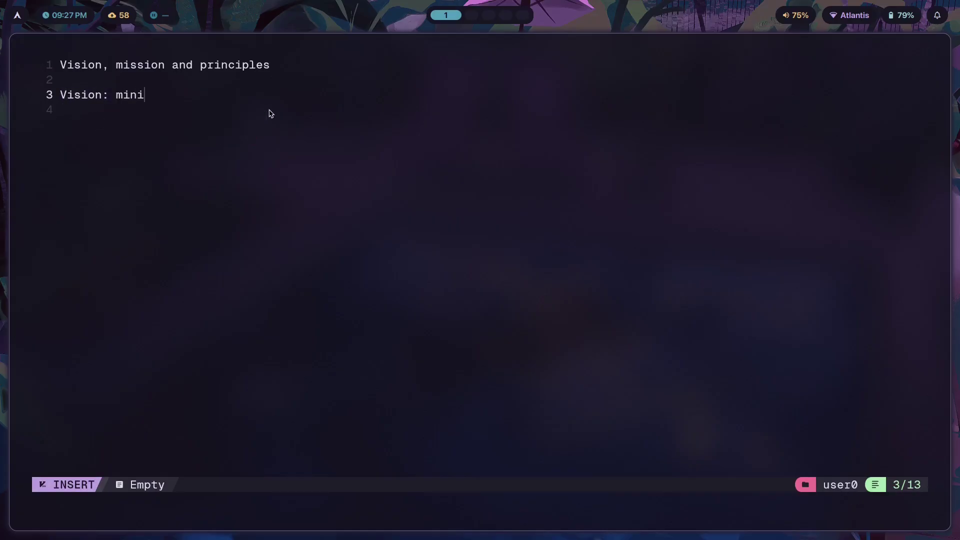
{"action": "key", "text": "Escape"}
{"action": "key", "text": "b"}
{"action": "key", "text": "b"}
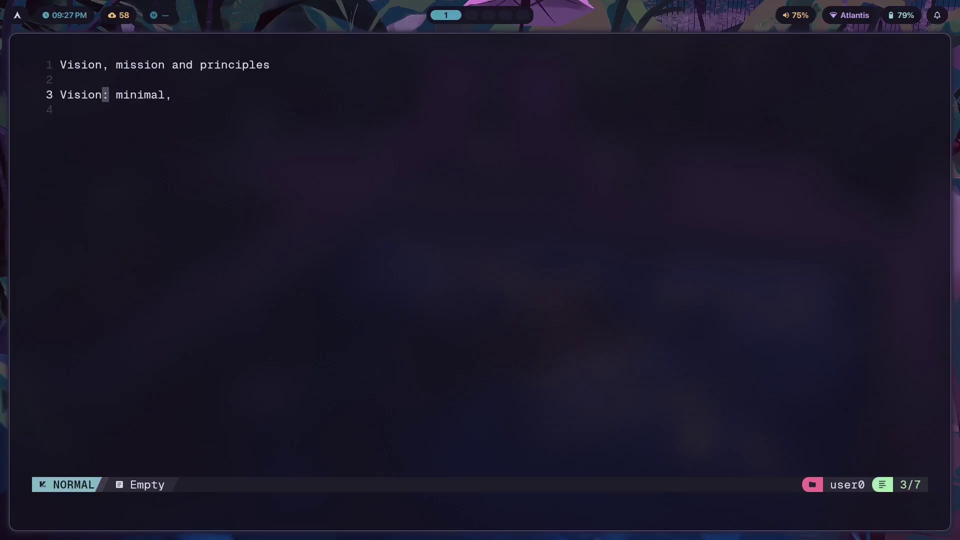
{"action": "key", "text": "l"}
{"action": "key", "text": "l"}
{"action": "type", "text": "dwdwac"}
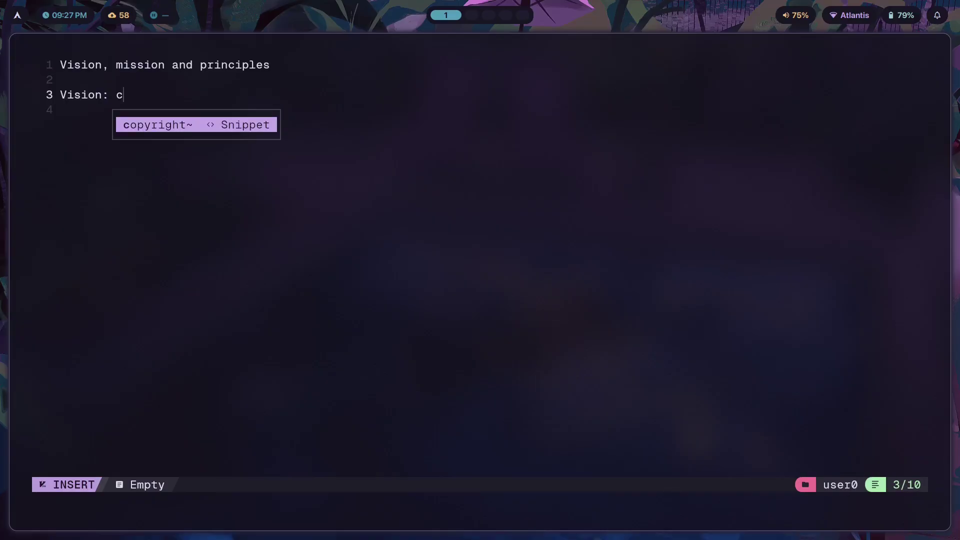
{"action": "key", "text": "BackSpace"}
- Type 'dracula rice that is minimal, clean and aesthetic', fixing typos, and end the line
{"action": "type", "text": "dracula rice"}
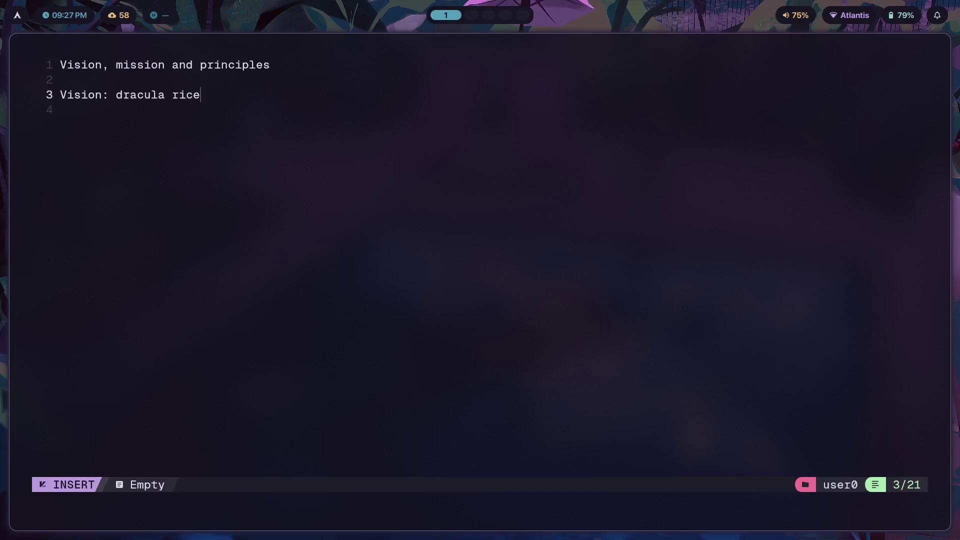
{"action": "type", "text": " that is minimal, claean"}
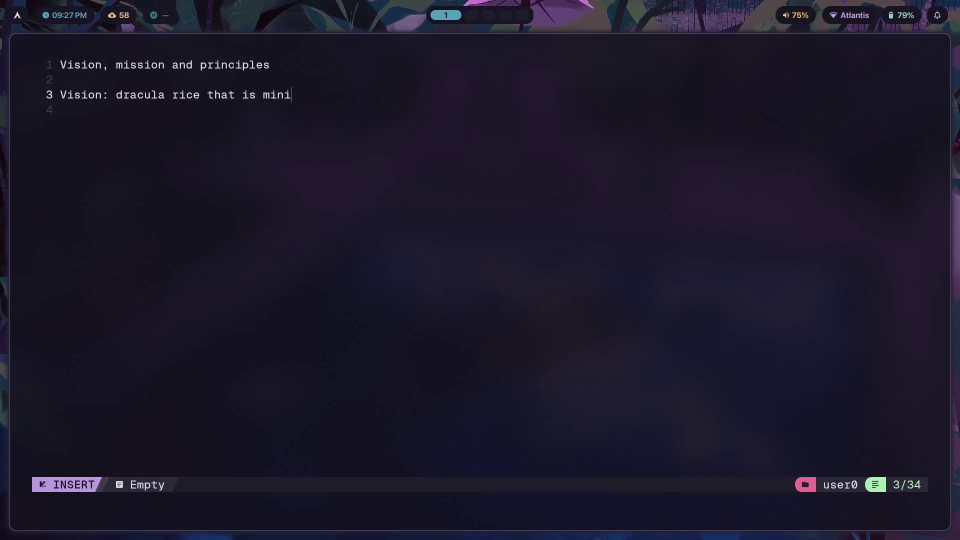
{"action": "key", "text": "BackSpace"}
{"action": "key", "text": "BackSpace"}
{"action": "key", "text": "BackSpace"}
{"action": "type", "text": "an,"}
{"action": "key", "text": "BackSpace"}
{"action": "key", "text": "BackSpace"}
{"action": "key", "text": "BackSpace"}
{"action": "key", "text": "BackSpace"}
{"action": "key", "text": "BackSpace"}
{"action": "key", "text": "BackSpace"}
{"action": "type", "text": "lean and aesthetic"}
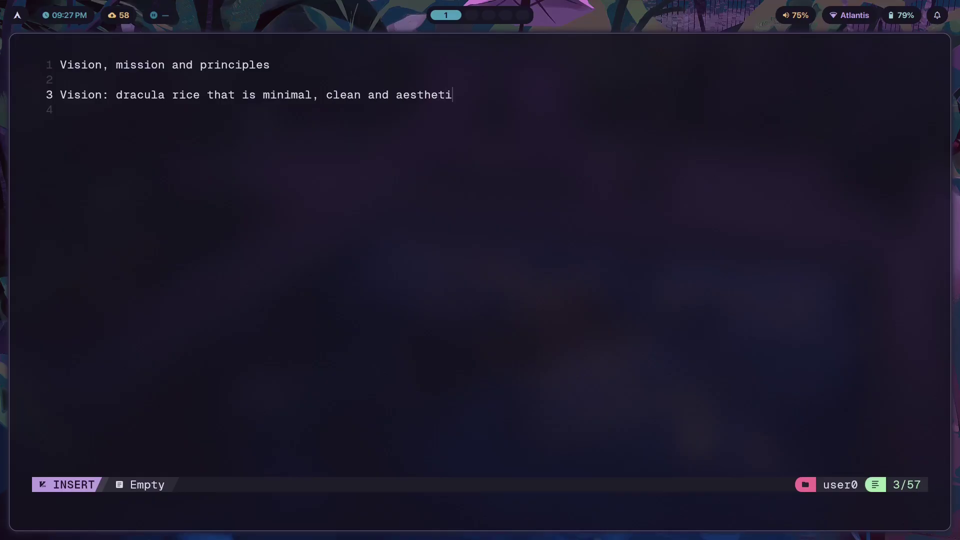
{"action": "key", "text": "Return"}
{"action": "key", "text": "Return"}
{"action": "key", "text": "Escape"}
{"action": "key", "text": "k"}
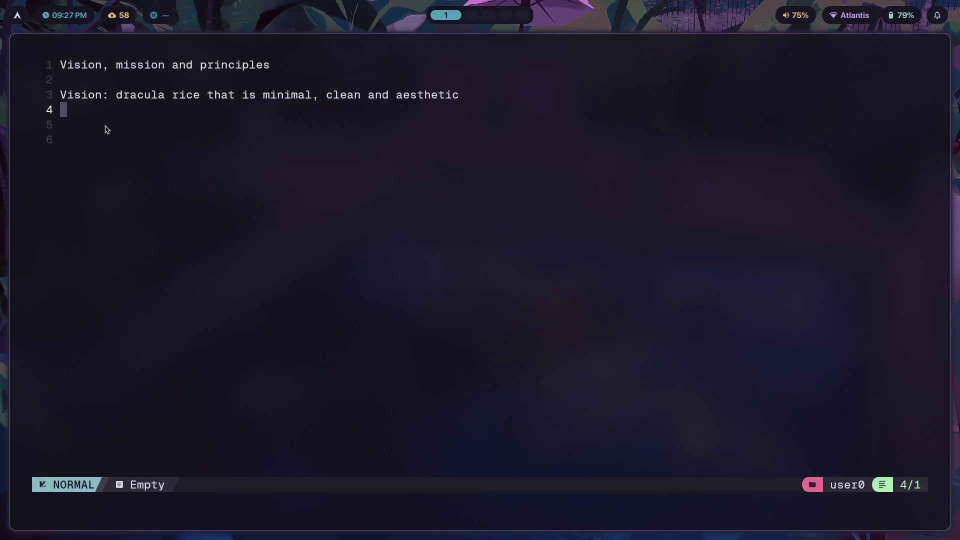
{"action": "left_click", "coordinate": [105, 128]}
{"action": "left_click_drag", "start_coordinate": [481, 101], "coordinate": [48, 93]}
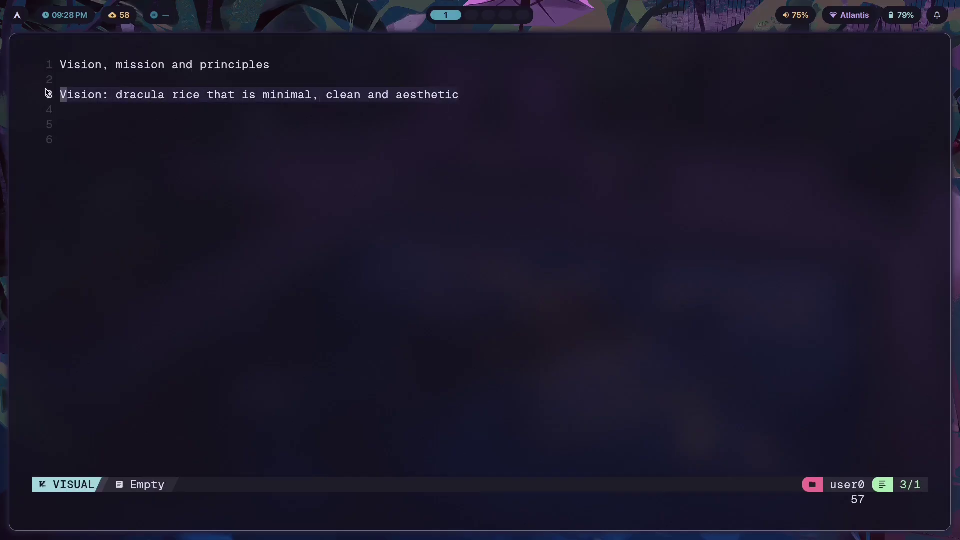
{"action": "left_click", "coordinate": [110, 132]}
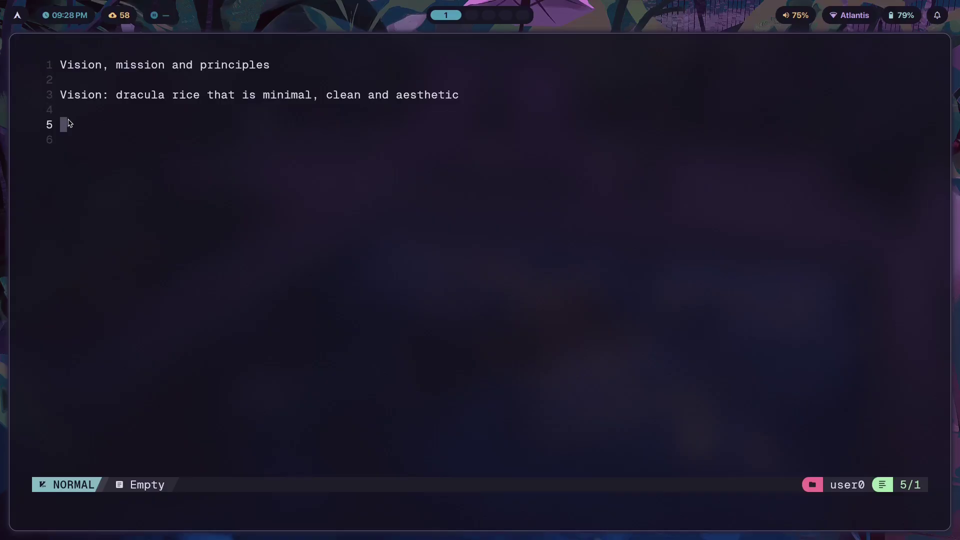
{"action": "mouse_move", "coordinate": [481, 99]}
{"action": "left_mouse_down"}
{"action": "mouse_move", "coordinate": [116, 95]}
{"action": "mouse_move", "coordinate": [467, 95]}
{"action": "left_mouse_up"}
{"action": "left_click", "coordinate": [97, 128]}
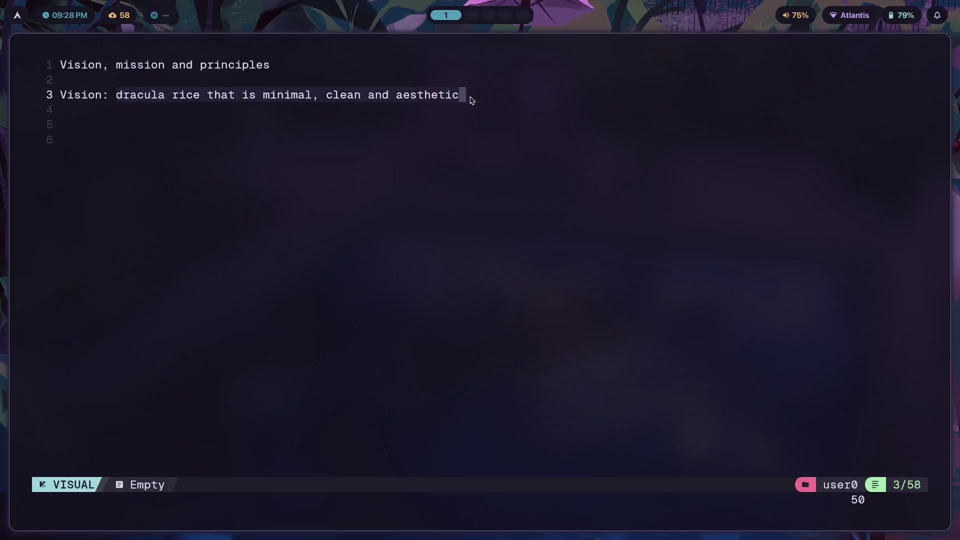
{"action": "left_click", "coordinate": [138, 120]}
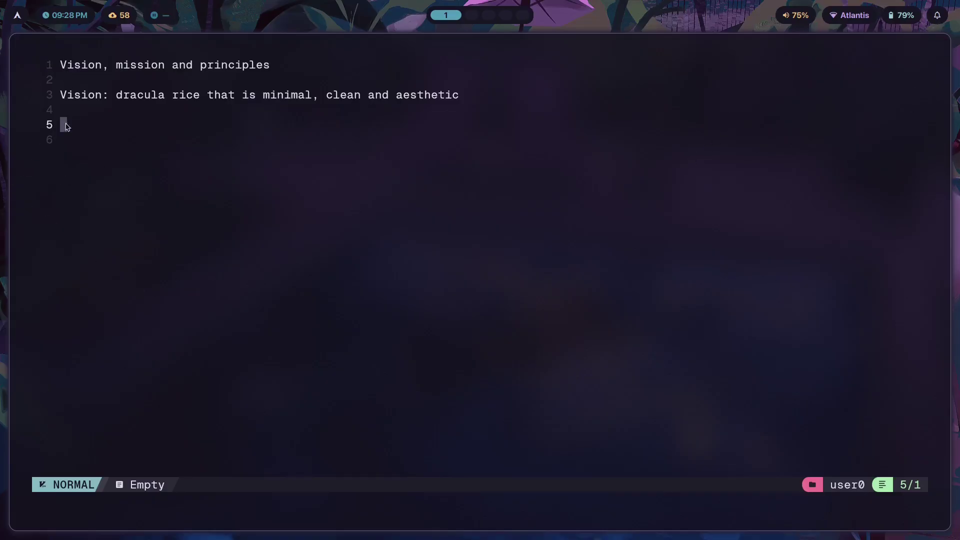
- Type 'Mission: use tools like waybar, rofi,' on line 5 under the Vision line
{"action": "type", "text": "iMission:"}
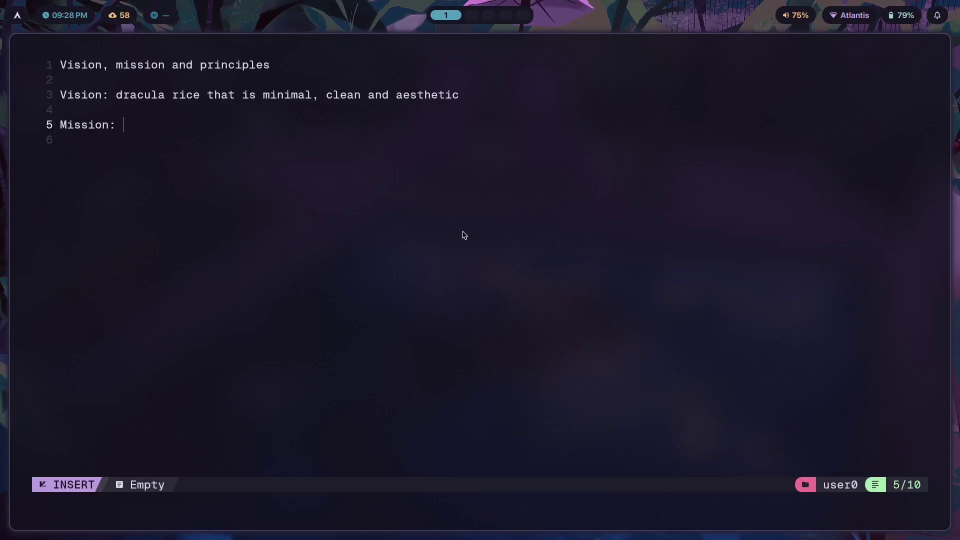
{"action": "key", "text": "BackSpace"}
{"action": "type", "text": "use tools"}
{"action": "key", "text": "Escape"}
{"action": "type", "text": "a like waybar, rofi,"}
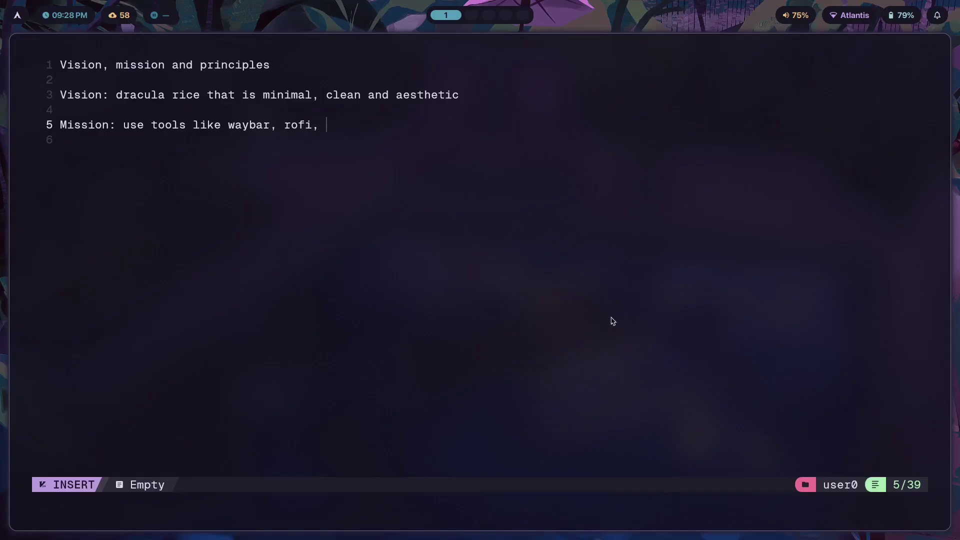
- Browse the wallpaper and theme pickers without settling on one, then move to workspace 2
{"action": "key", "text": "super+space"}
{"action": "key", "text": "Escape"}
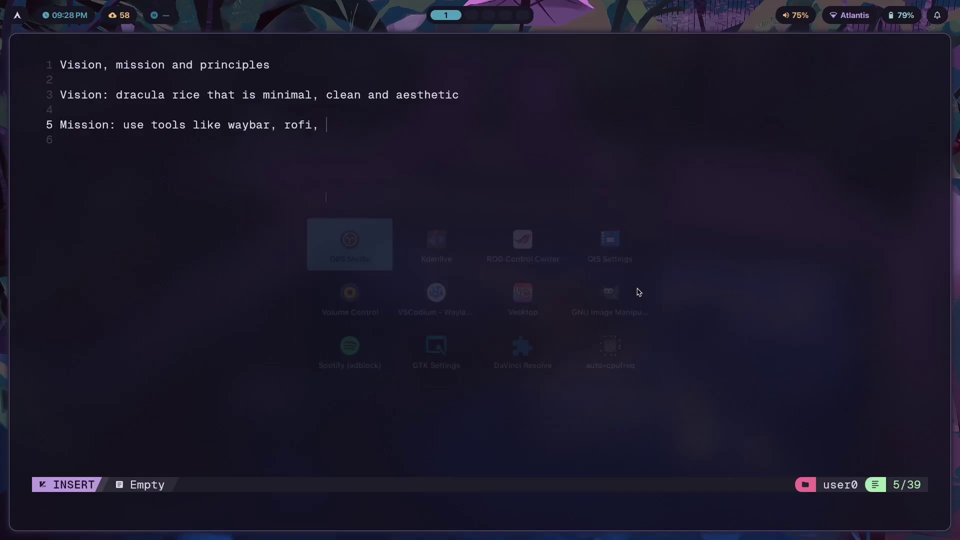
{"action": "key", "text": "super+w"}
{"action": "key", "text": "Right"}
{"action": "key", "text": "Right"}
{"action": "key", "text": "Right"}
{"action": "key", "text": "Left"}
{"action": "key", "text": "Left"}
{"action": "key", "text": "Left"}
{"action": "key", "text": "Right"}
{"action": "key", "text": "Right"}
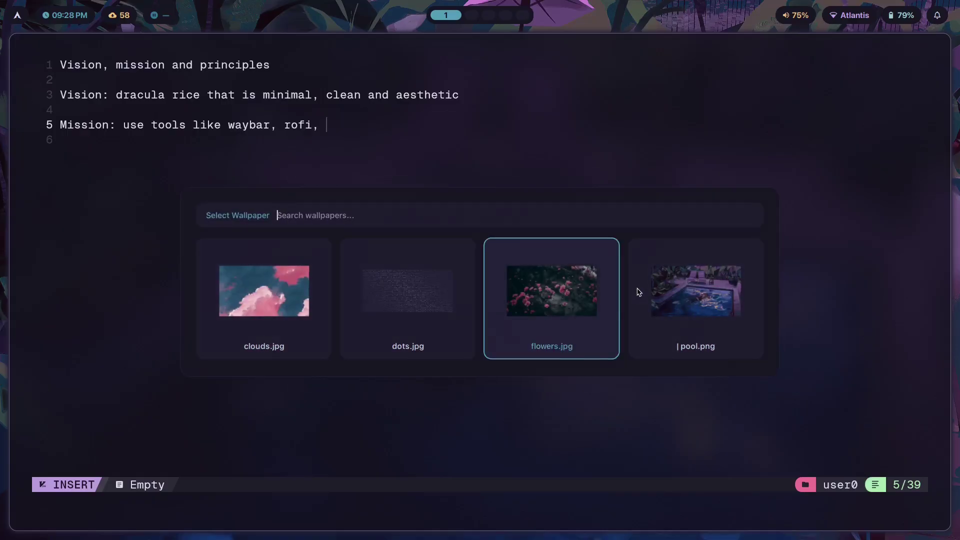
{"action": "key", "text": "Escape"}
{"action": "key", "text": "super+t"}
{"action": "key", "text": "Down"}
{"action": "key", "text": "Down"}
{"action": "key", "text": "Up"}
{"action": "key", "text": "Down"}
{"action": "key", "text": "Down"}
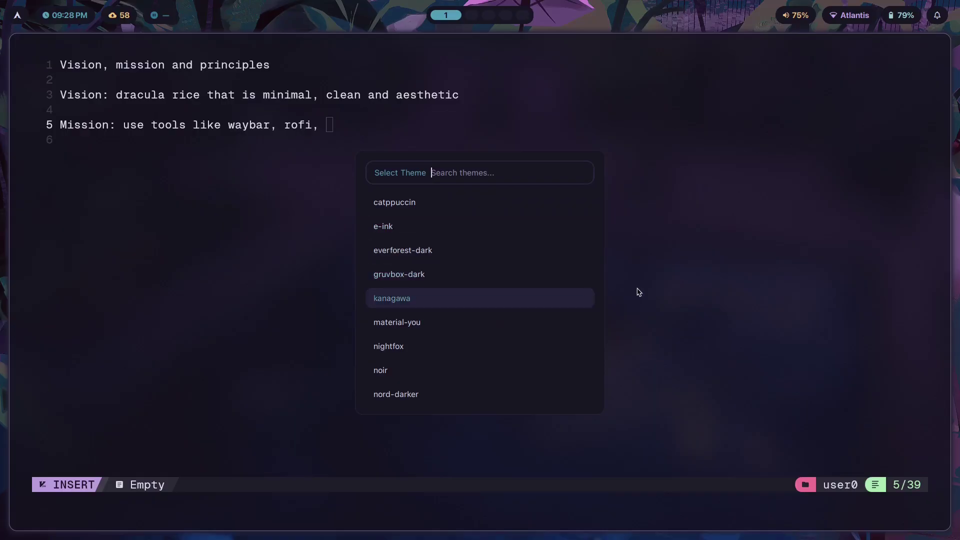
{"action": "key", "text": "Up"}
{"action": "key", "text": "Up"}
{"action": "key", "text": "Return"}
{"action": "key", "text": "super+2"}
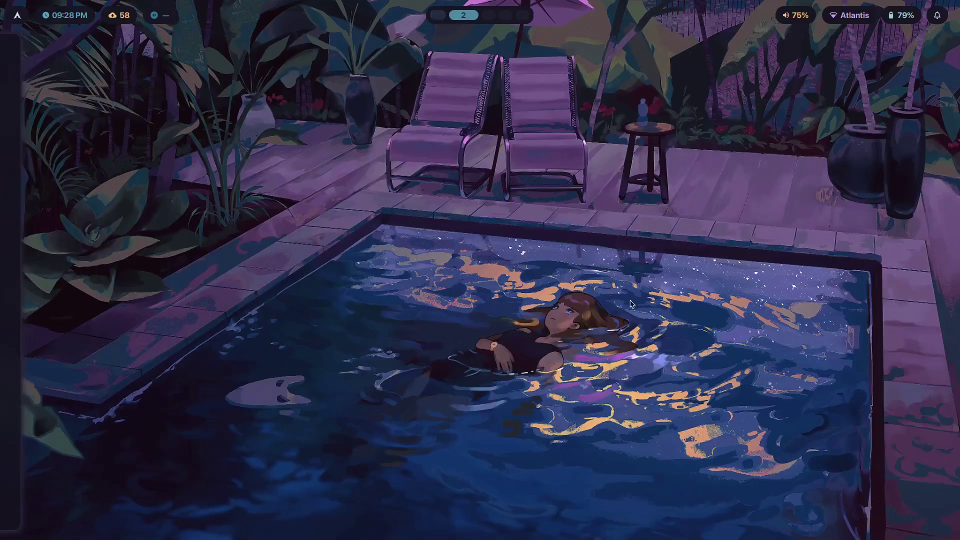
- Apply the e-ink theme and geometry.jpg as the wallpaper
{"action": "key", "text": "super+t"}
{"action": "key", "text": "Down"}
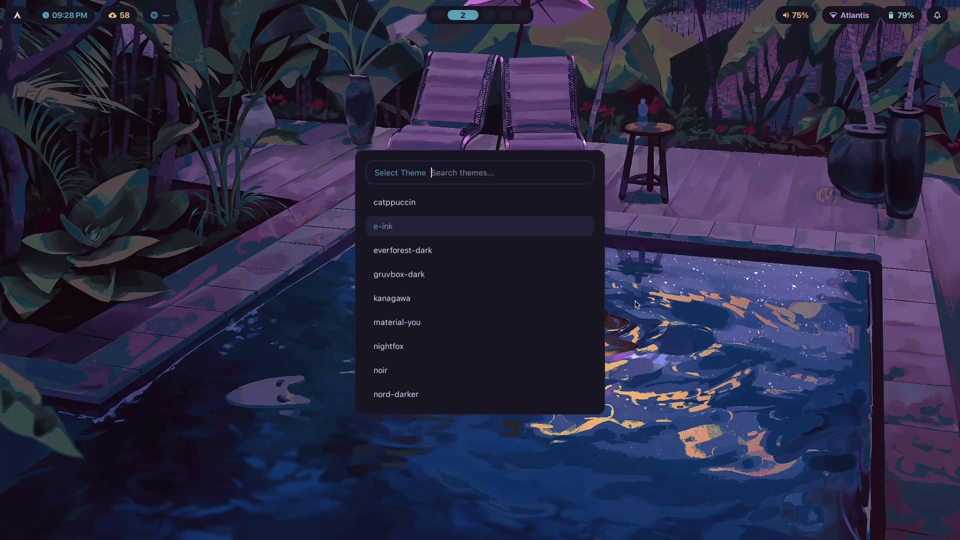
{"action": "key", "text": "Return"}
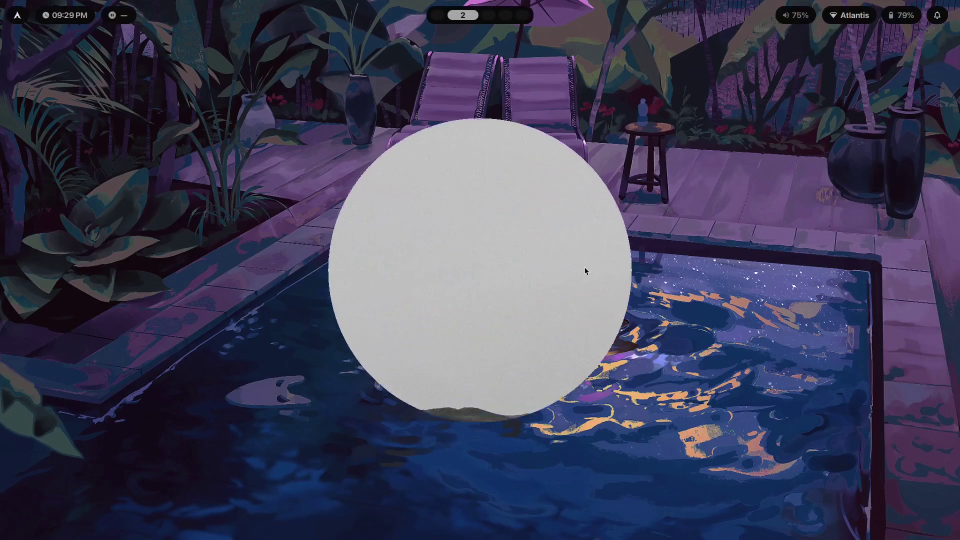
{"action": "key", "text": "super+w"}
{"action": "key", "text": "Right"}
{"action": "key", "text": "Right"}
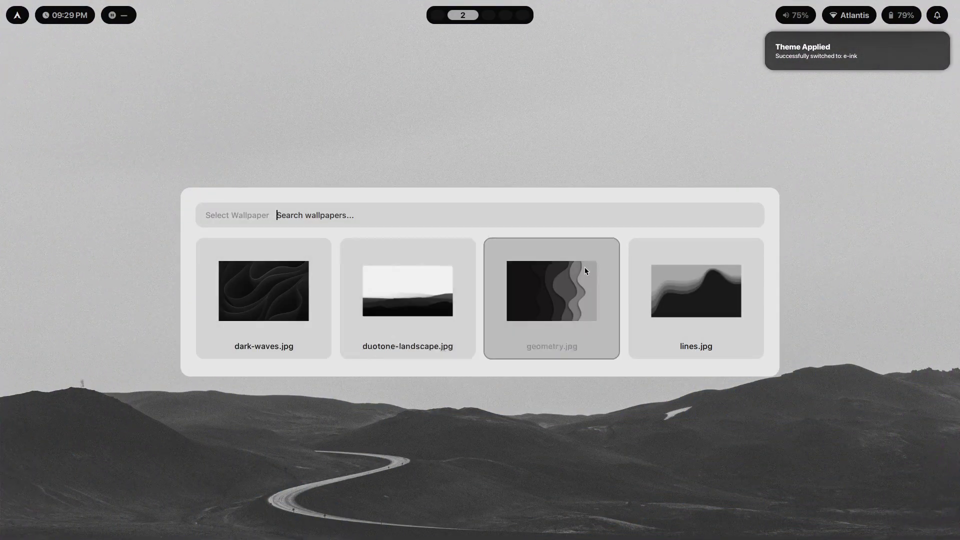
{"action": "key", "text": "Return"}
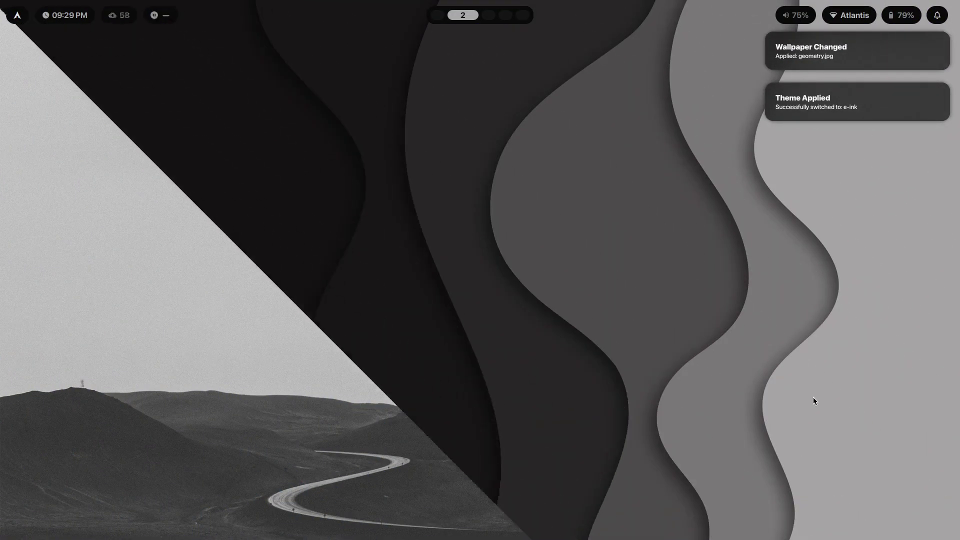
- Choose everforest-dark in the theme picker in place of e-ink
{"action": "key", "text": "super+shift+t"}
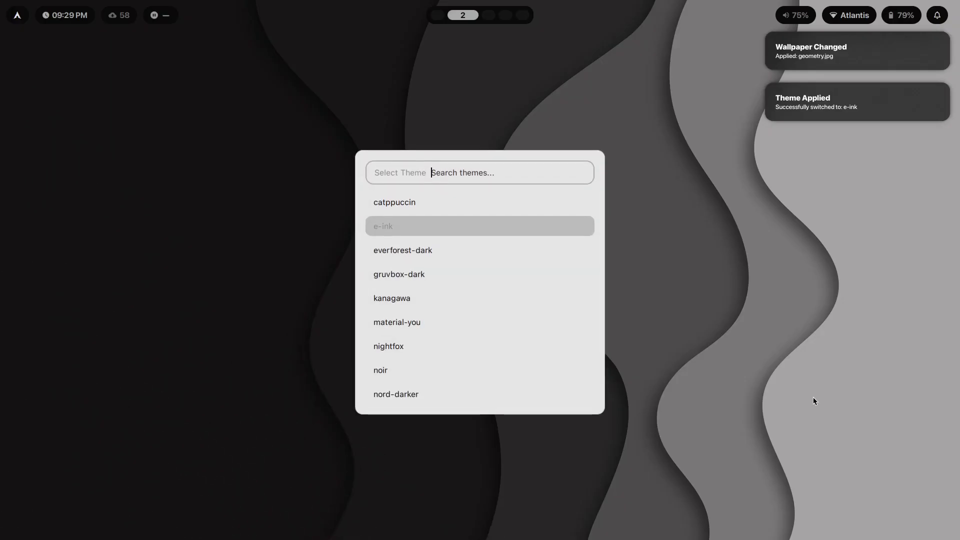
{"action": "key", "text": "Down"}
{"action": "key", "text": "Down"}
{"action": "key", "text": "Down"}
{"action": "key", "text": "Up"}
{"action": "key", "text": "Up"}
{"action": "key", "text": "Return"}
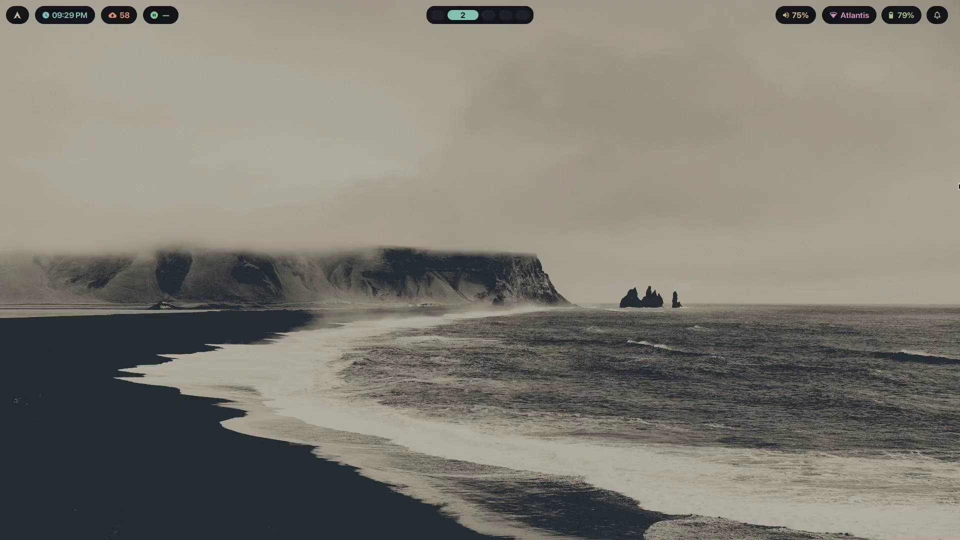
- Apply the noir theme from the theme picker
{"action": "key", "text": "super+t"}
{"action": "key", "text": "Down"}
{"action": "key", "text": "Down"}
{"action": "key", "text": "Down"}
{"action": "key", "text": "Down"}
{"action": "key", "text": "Down"}
{"action": "key", "text": "Down"}
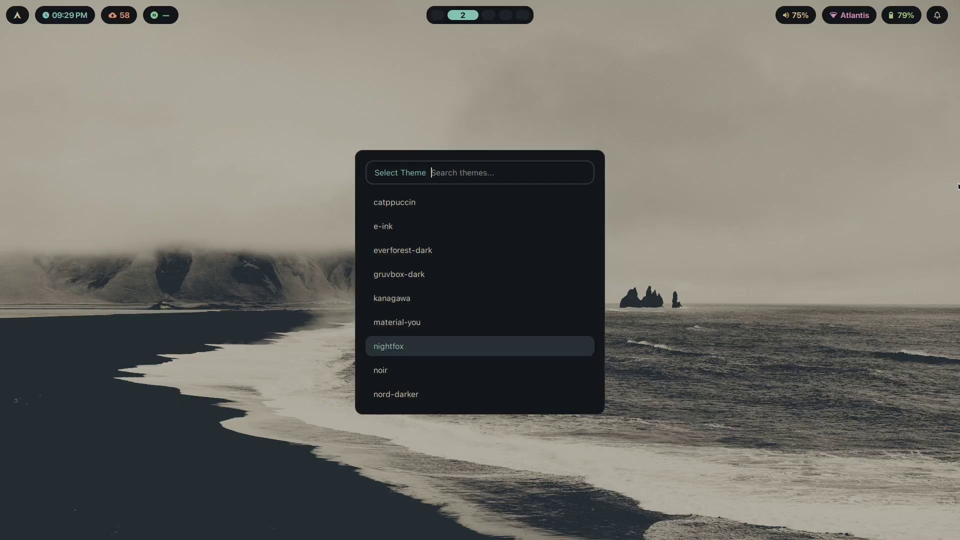
{"action": "key", "text": "Up"}
{"action": "key", "text": "Down"}
{"action": "key", "text": "Down"}
{"action": "key", "text": "Down"}
{"action": "key", "text": "Down"}
{"action": "key", "text": "Up"}
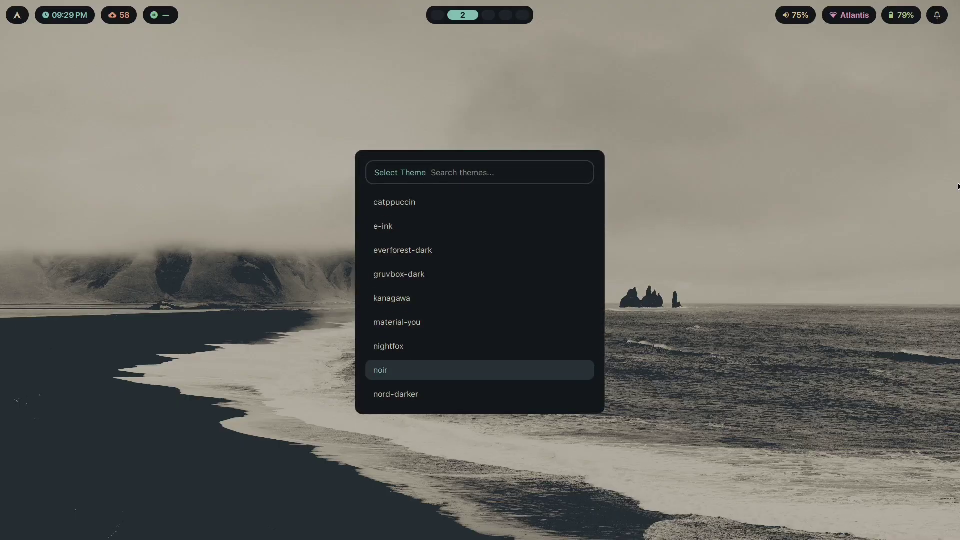
{"action": "key", "text": "Return"}
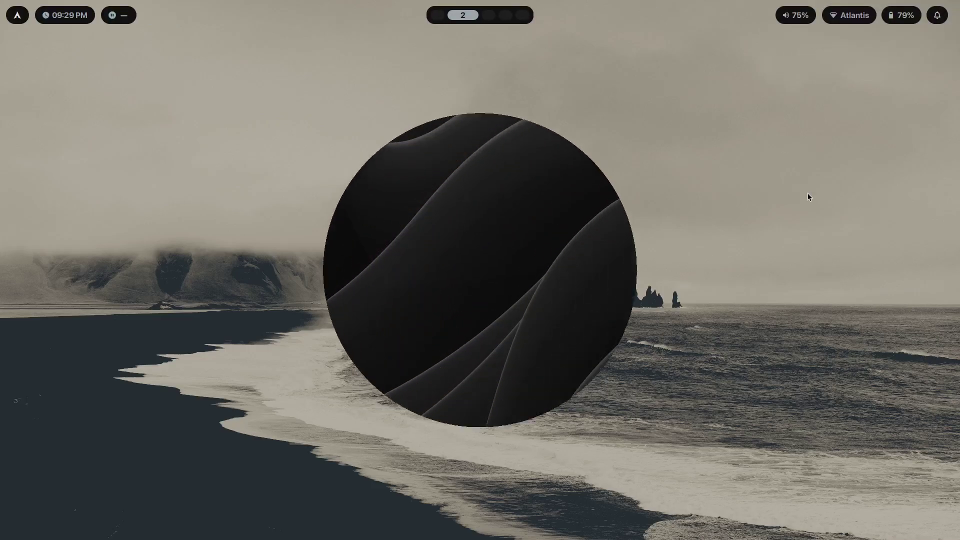
- Set lines.jpg as the wallpaper and open the notification panel
{"action": "key", "text": "Right"}
{"action": "key", "text": "Right"}
{"action": "key", "text": "Right"}
{"action": "key", "text": "Left"}
{"action": "key", "text": "Left"}
{"action": "key", "text": "Right"}
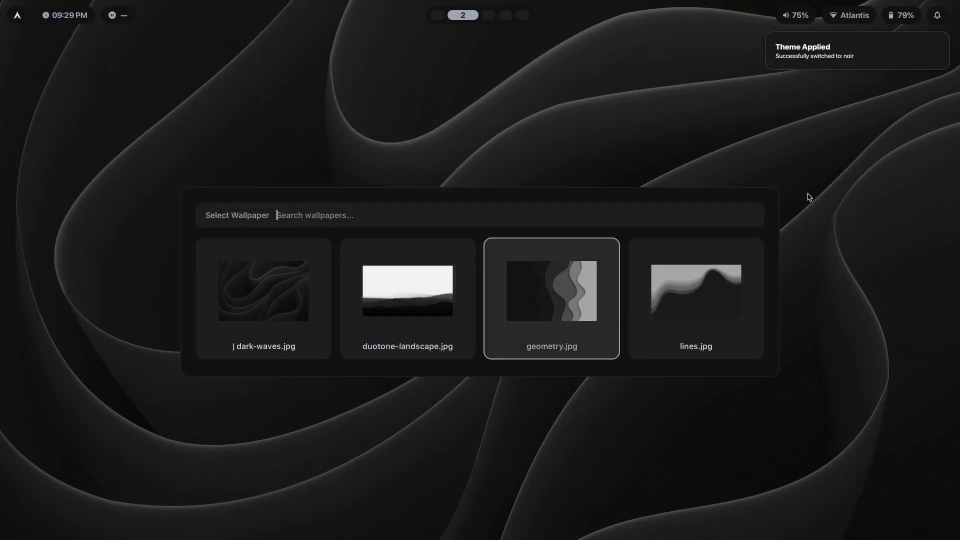
{"action": "key", "text": "Right"}
{"action": "key", "text": "Right"}
{"action": "key", "text": "Left"}
{"action": "key", "text": "Return"}
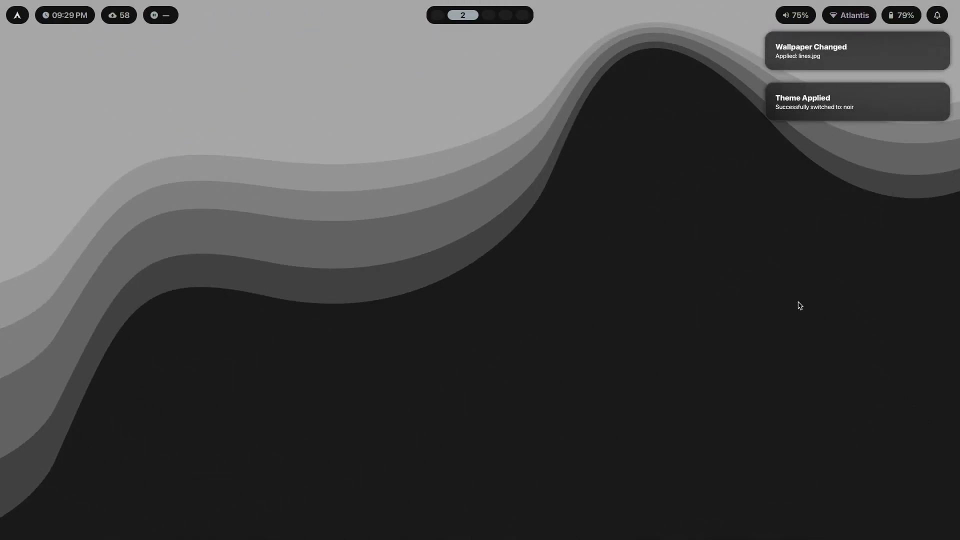
{"action": "key", "text": "super+n"}
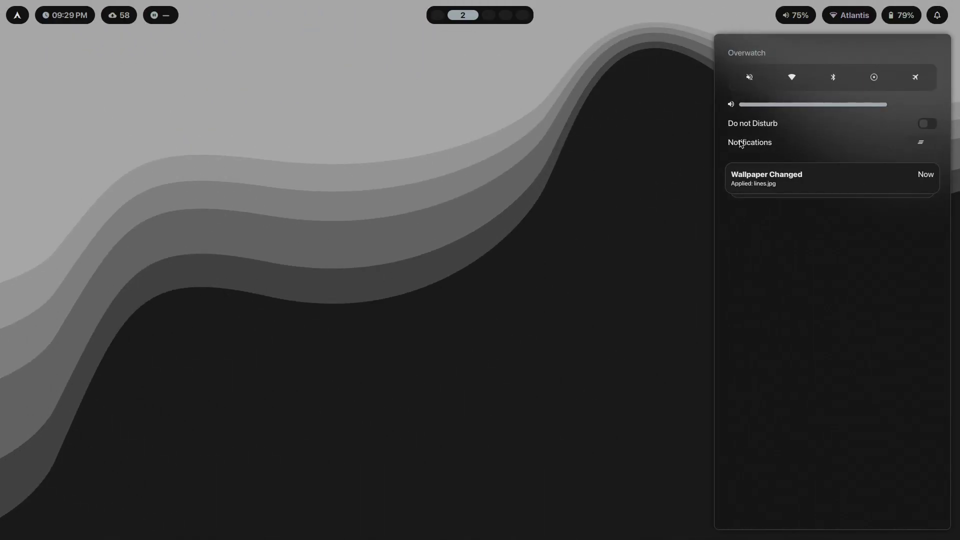
- Close the notification panel, sleep the system, unlock with the account password, and toggle the panel once
{"action": "left_click", "coordinate": [573, 245]}
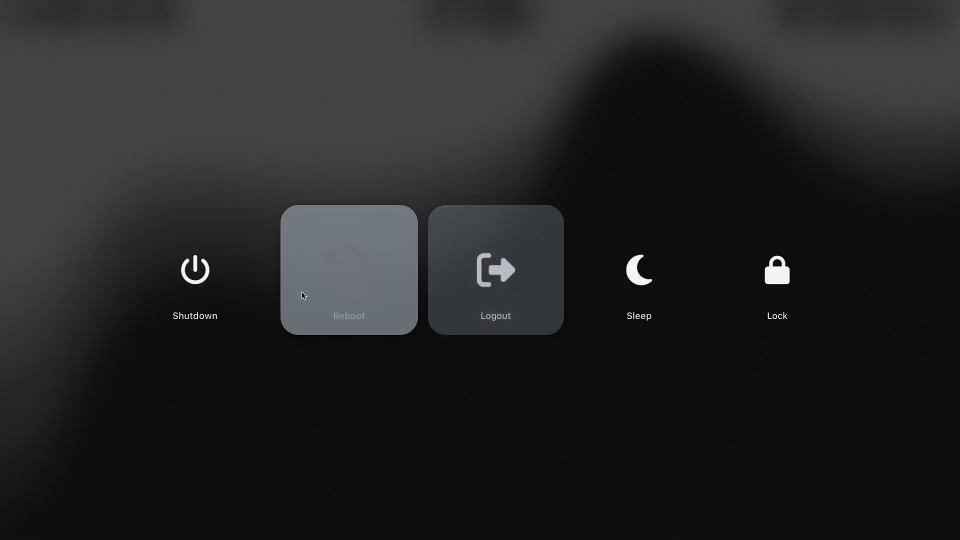
{"action": "key", "text": "Escape"}
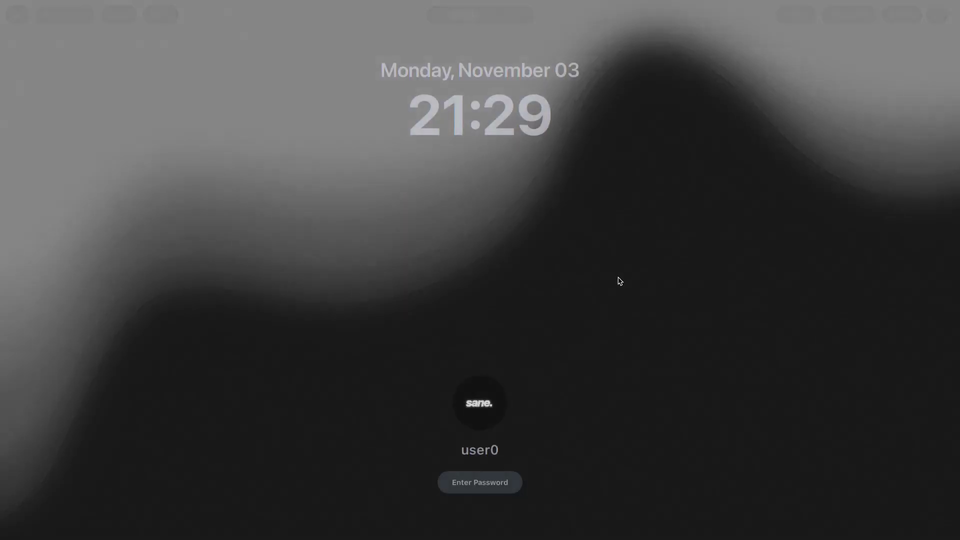
{"action": "type", "text": "*********"}
{"action": "key", "text": "Return"}
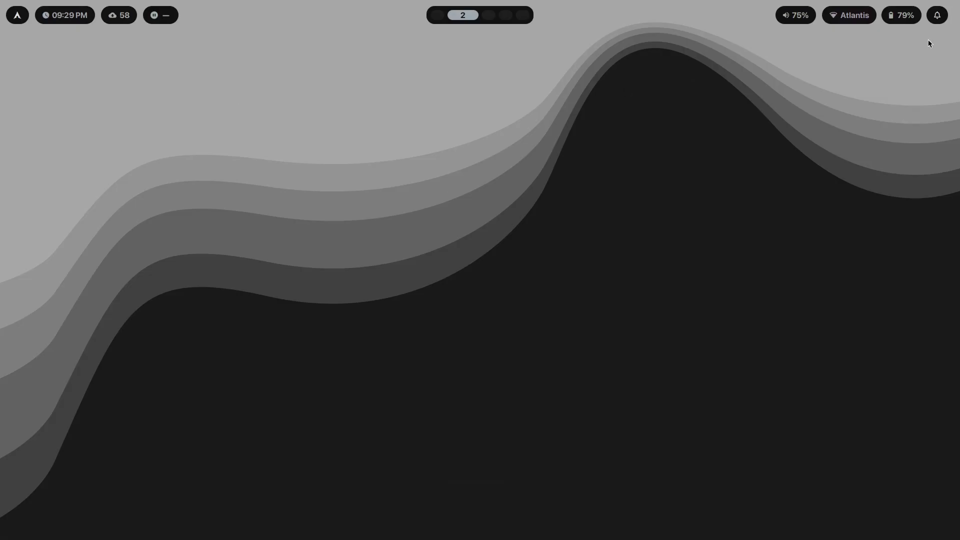
{"action": "left_click", "coordinate": [937, 15]}
{"action": "left_click", "coordinate": [485, 117]}
- Open a terminal as a floating window, resize it, and centre it on screen
{"action": "key", "text": "super+Return"}
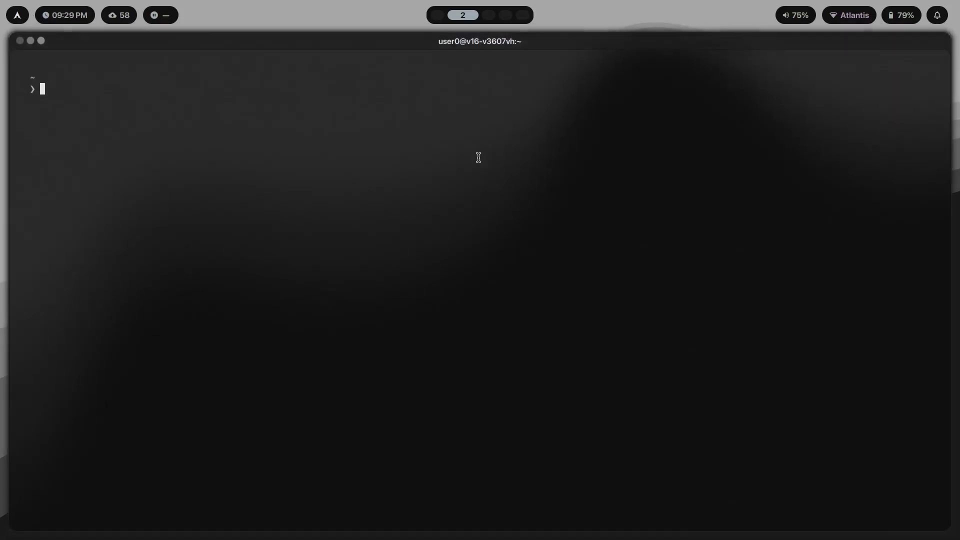
{"action": "key", "text": "super+v"}
{"action": "left_click_drag", "start_coordinate": [720, 374], "coordinate": [363, 195]}
{"action": "left_click_drag", "start_coordinate": [350, 200], "coordinate": [489, 294]}
- Apply the tokyo-night theme, run nitch for system info, and close the terminal
{"action": "key", "text": "super+t"}
{"action": "key", "text": "Down"}
{"action": "key", "text": "Down"}
{"action": "key", "text": "Down"}
{"action": "key", "text": "Down"}
{"action": "key", "text": "Down"}
{"action": "key", "text": "Down"}
{"action": "key", "text": "Down"}
{"action": "key", "text": "Down"}
{"action": "key", "text": "Down"}
{"action": "key", "text": "Down"}
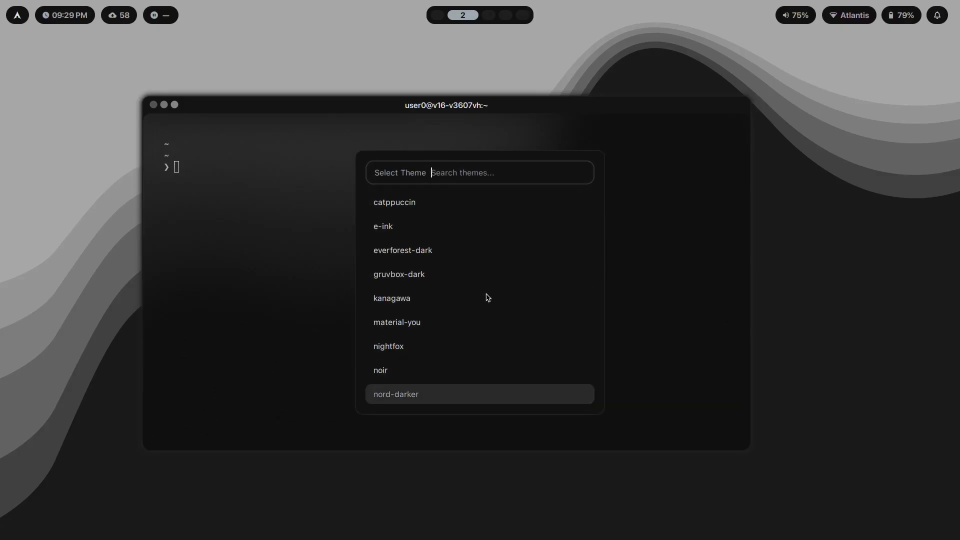
{"action": "key", "text": "Return"}
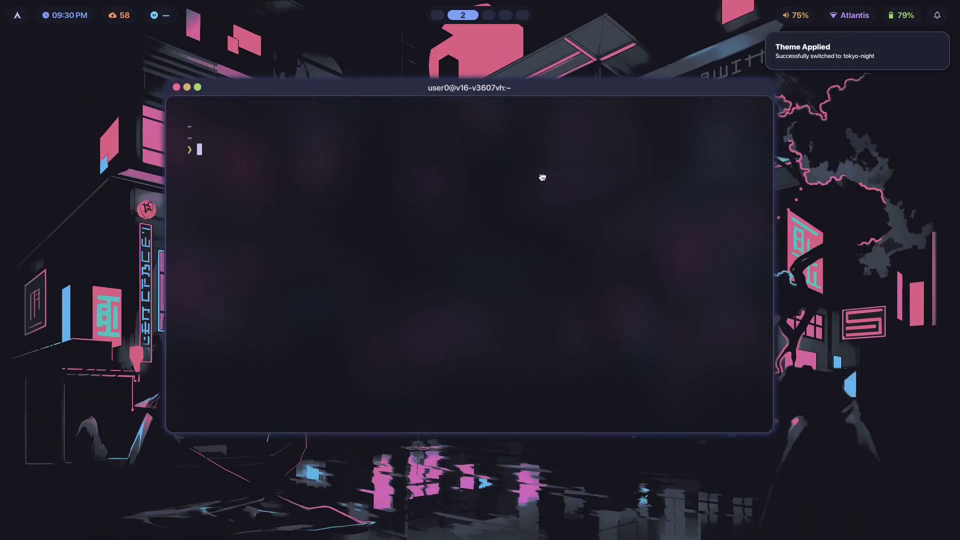
{"action": "type", "text": "nitch"}
{"action": "key", "text": "Return"}
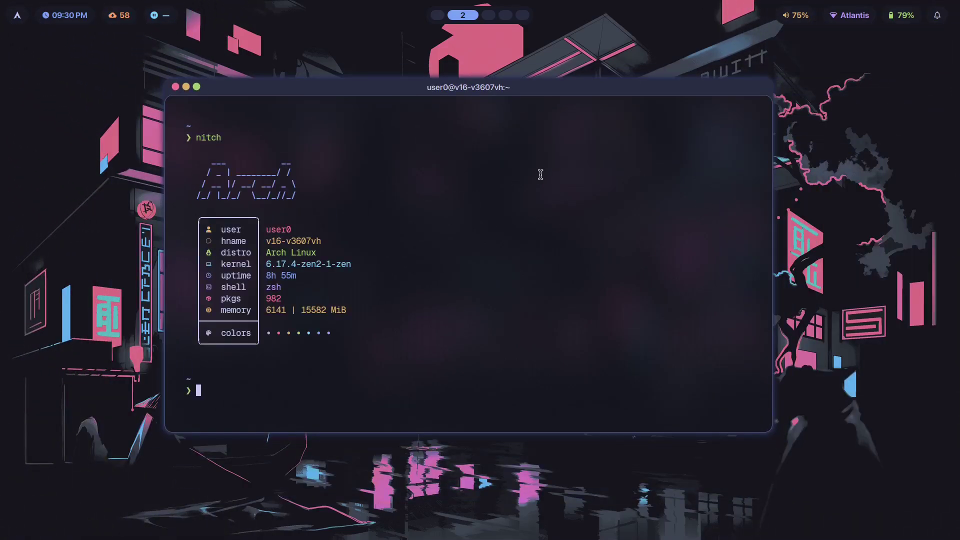
{"action": "key", "text": "super+q"}
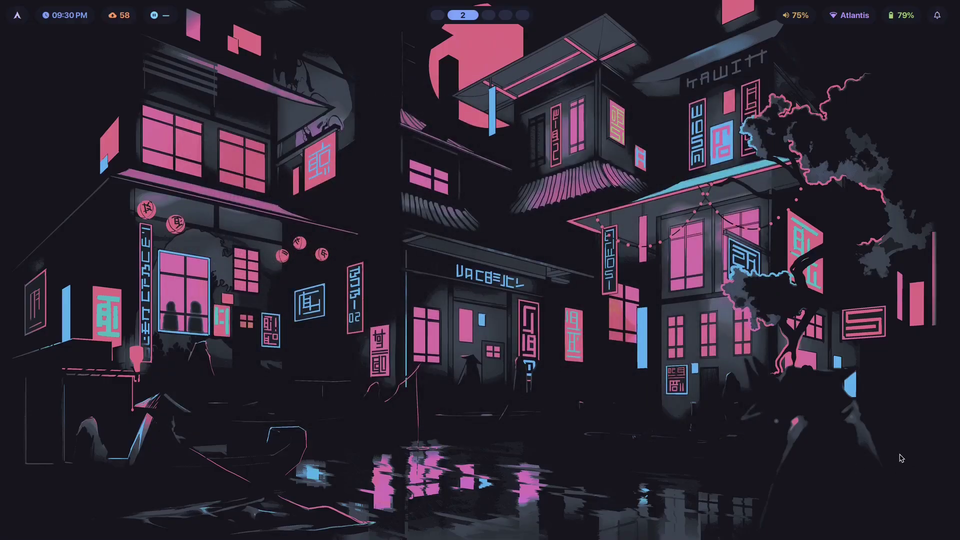